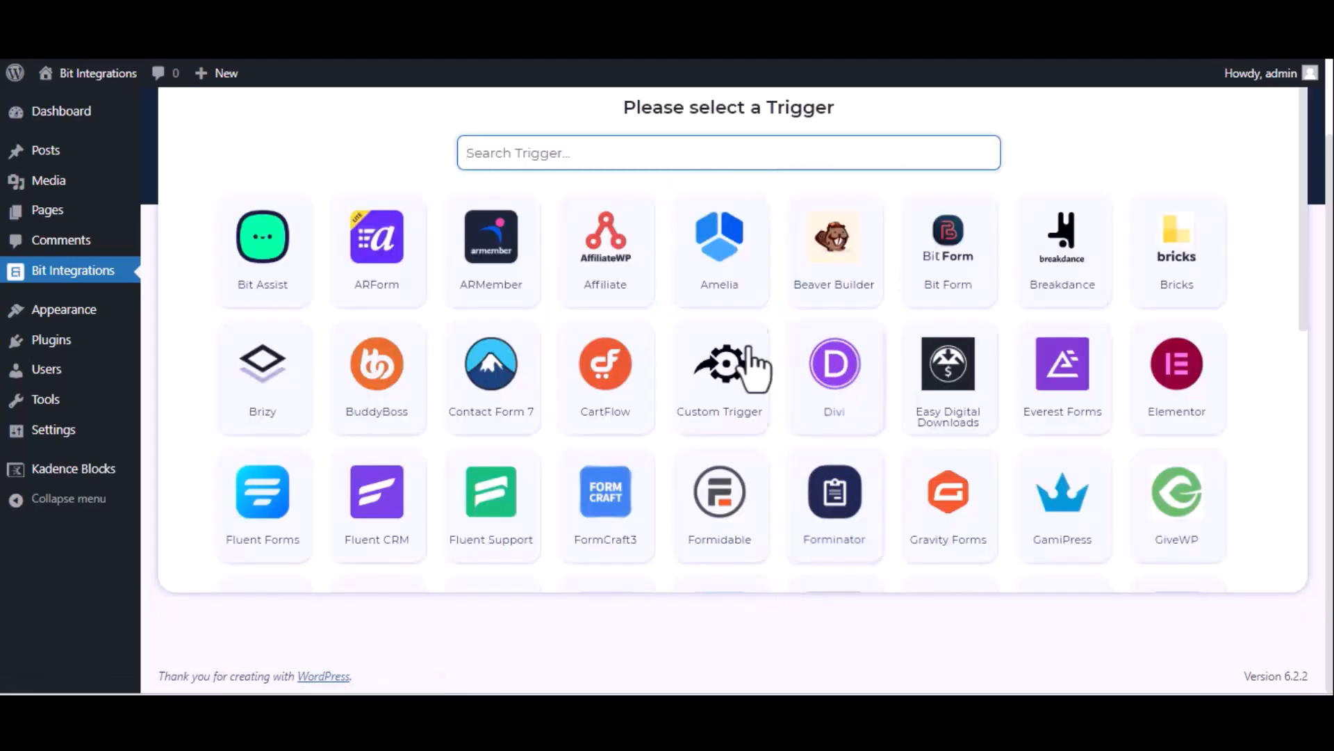
Set the integration's trigger to Kadence Blocks Form with the form Bit Integration__6b53d9-05, and choose n8n as the action
text(kade)
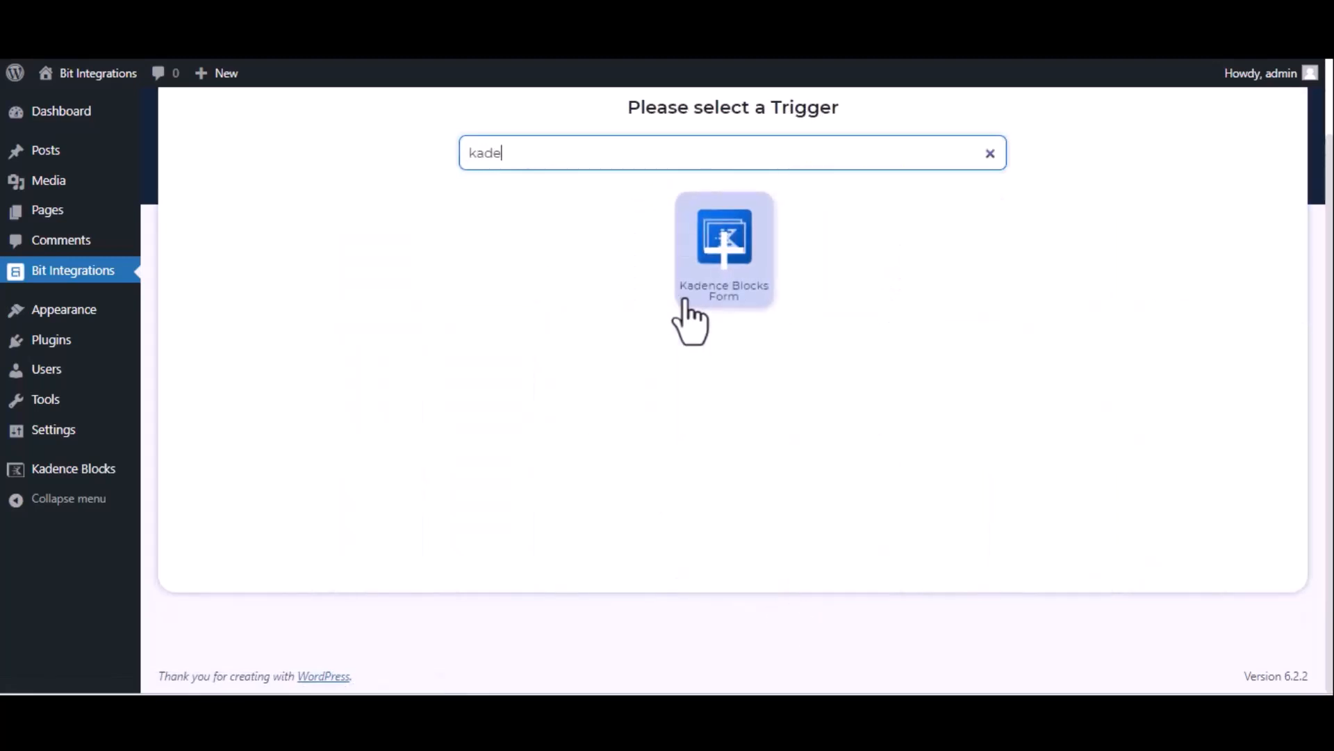
click(733, 281)
click(734, 378)
click(735, 410)
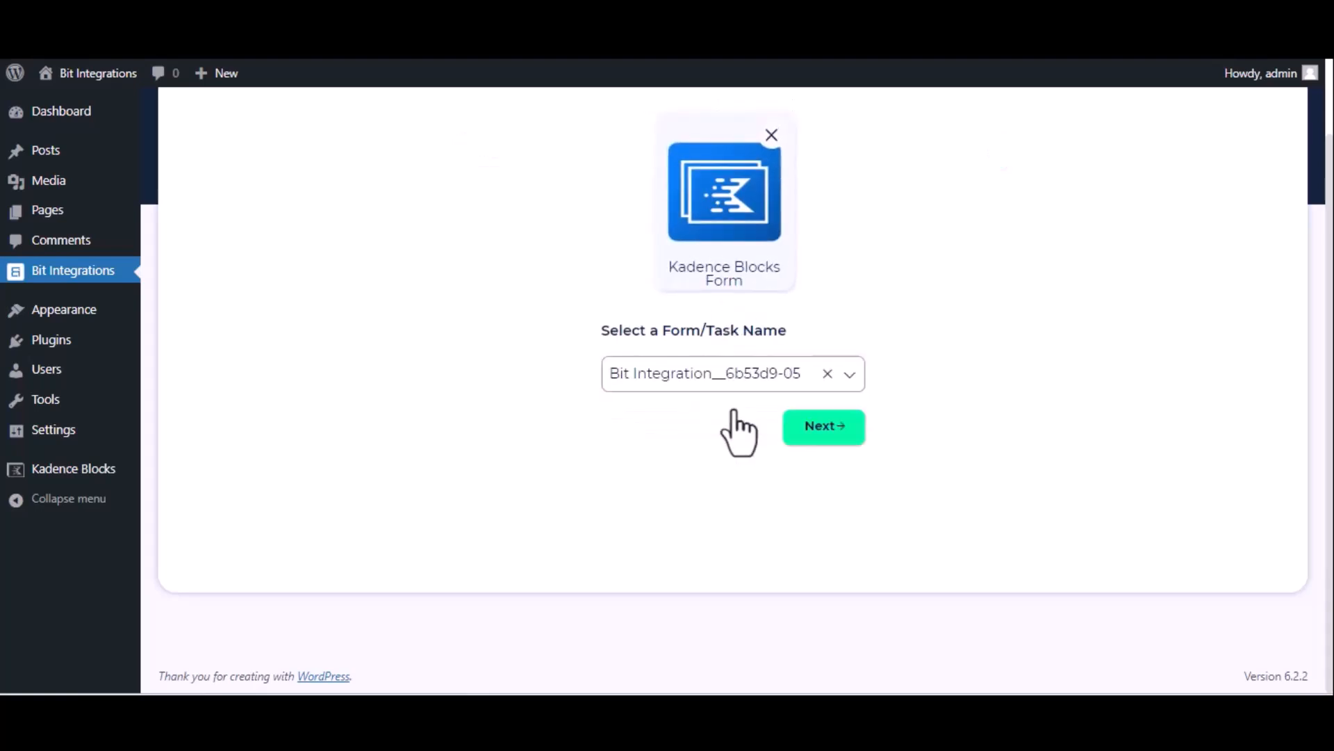
click(824, 429)
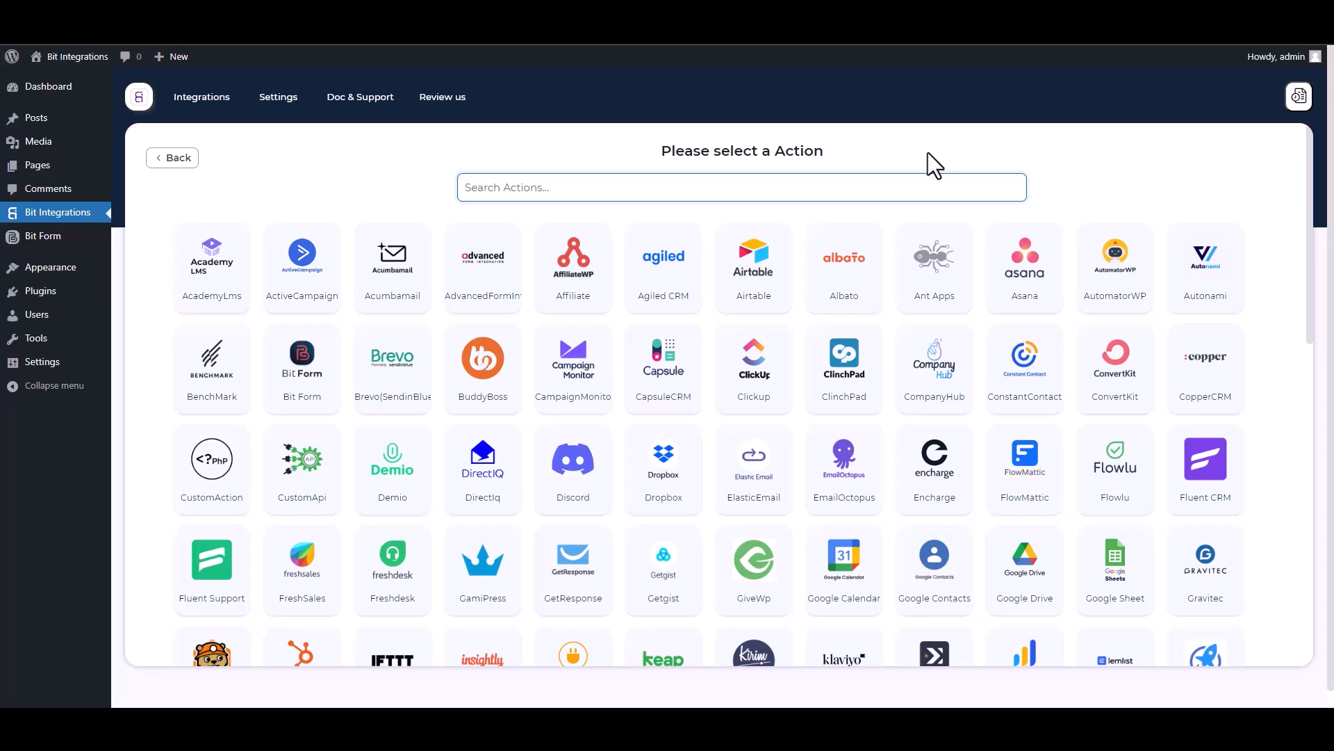
text(n8)
click(724, 280)
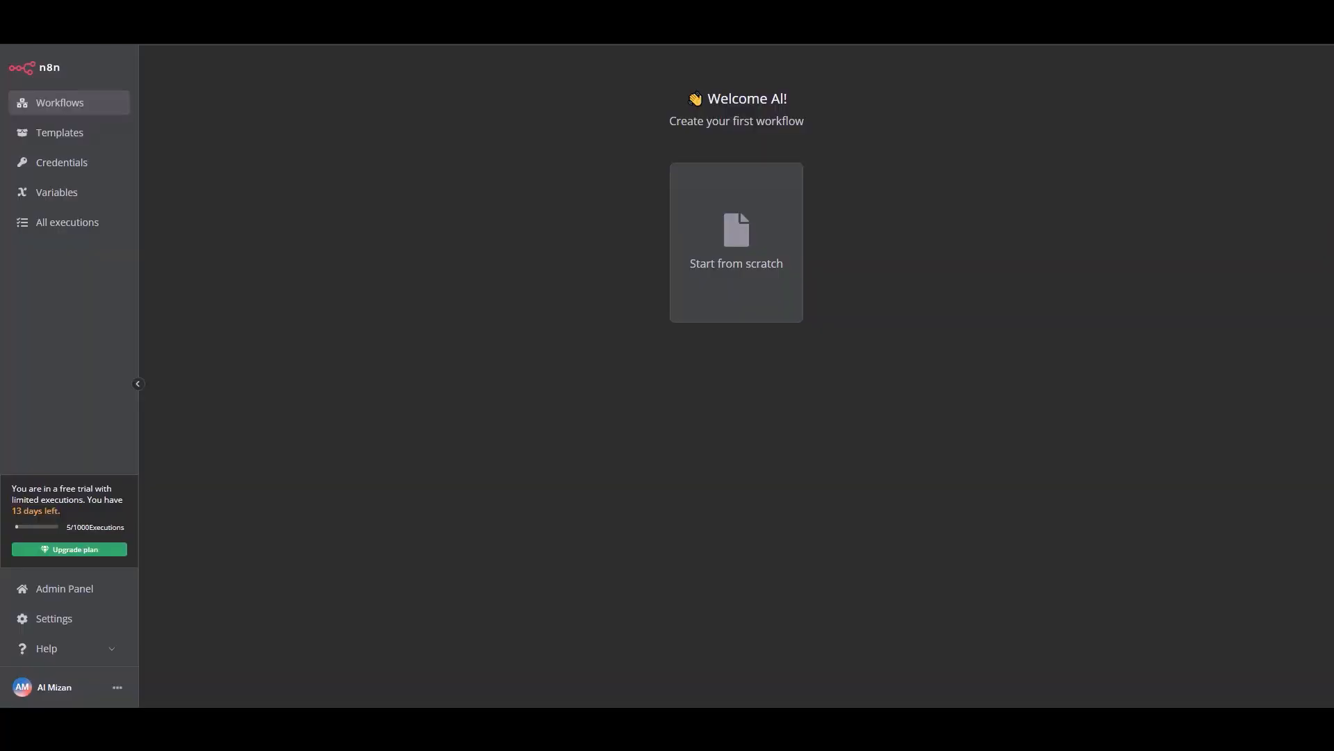
In n8n, create a workflow from scratch and name it Bit Integrations
click(734, 278)
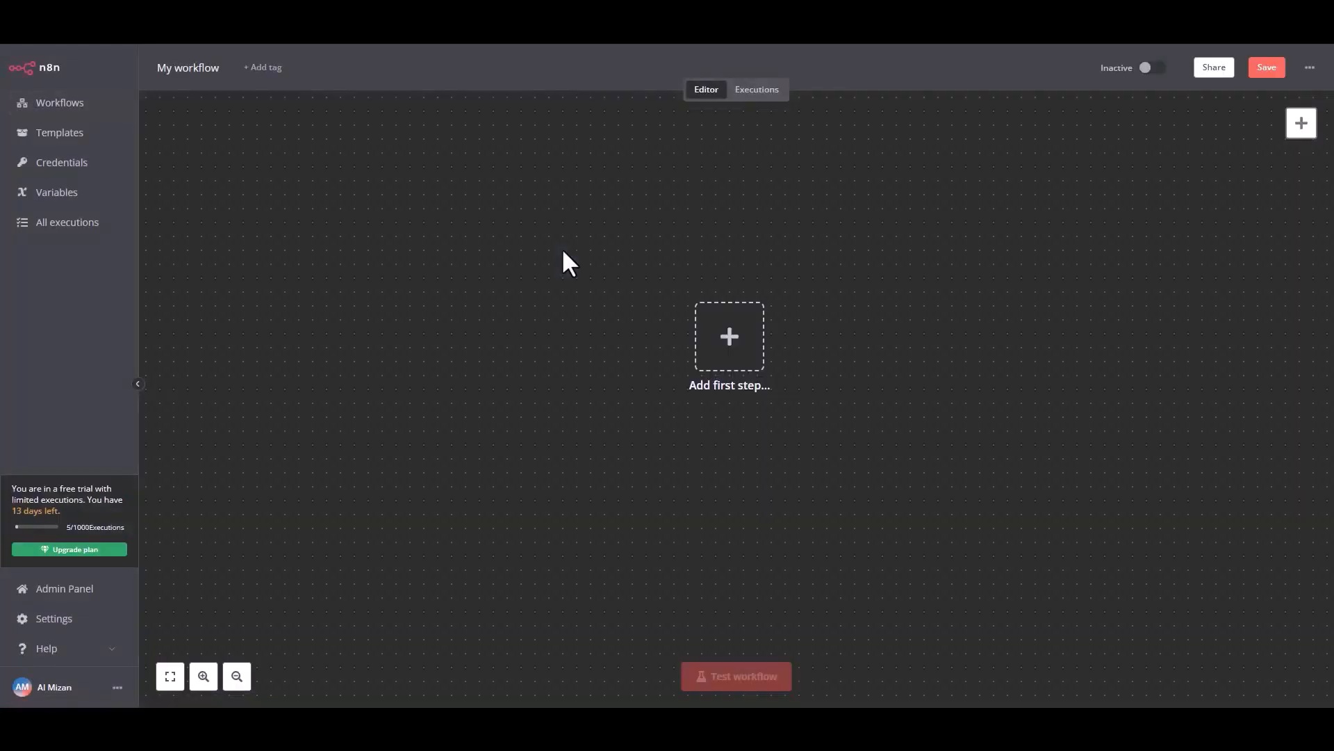
click(194, 67)
text(Bit)
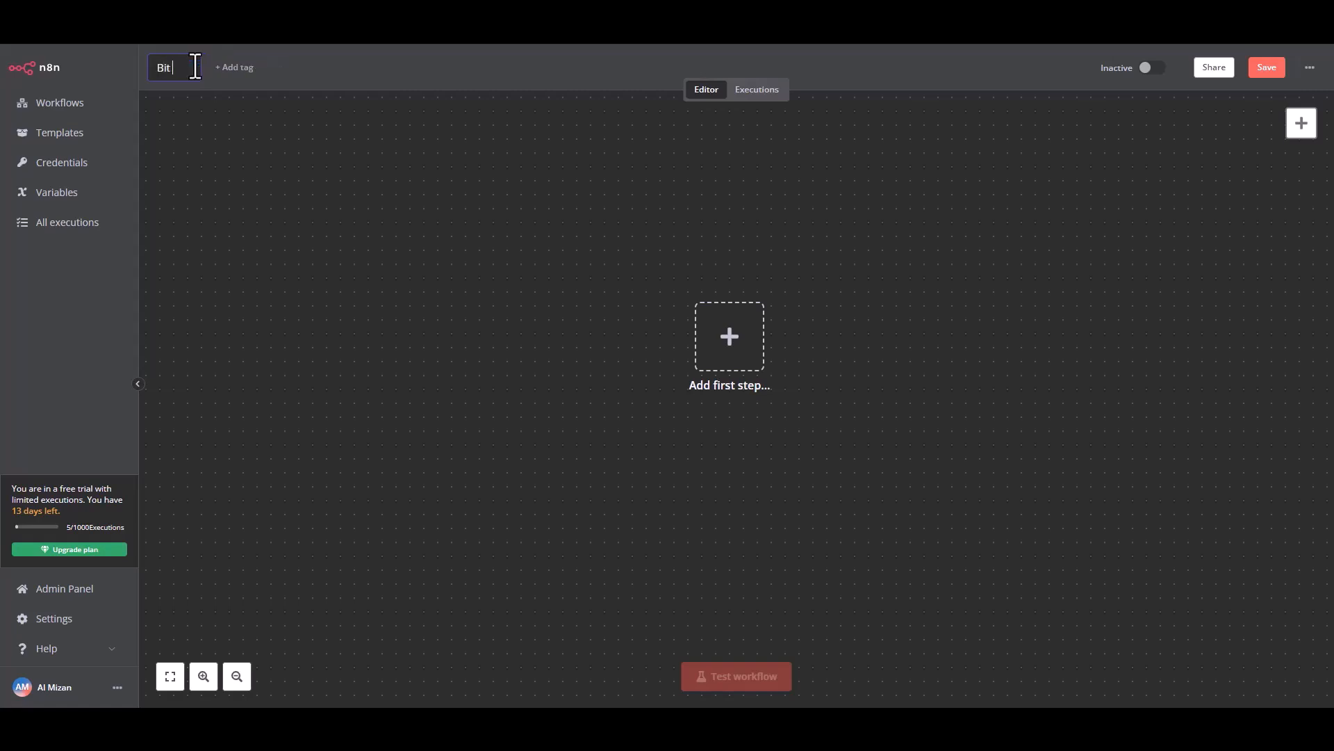
text( Integrations)
click(355, 151)
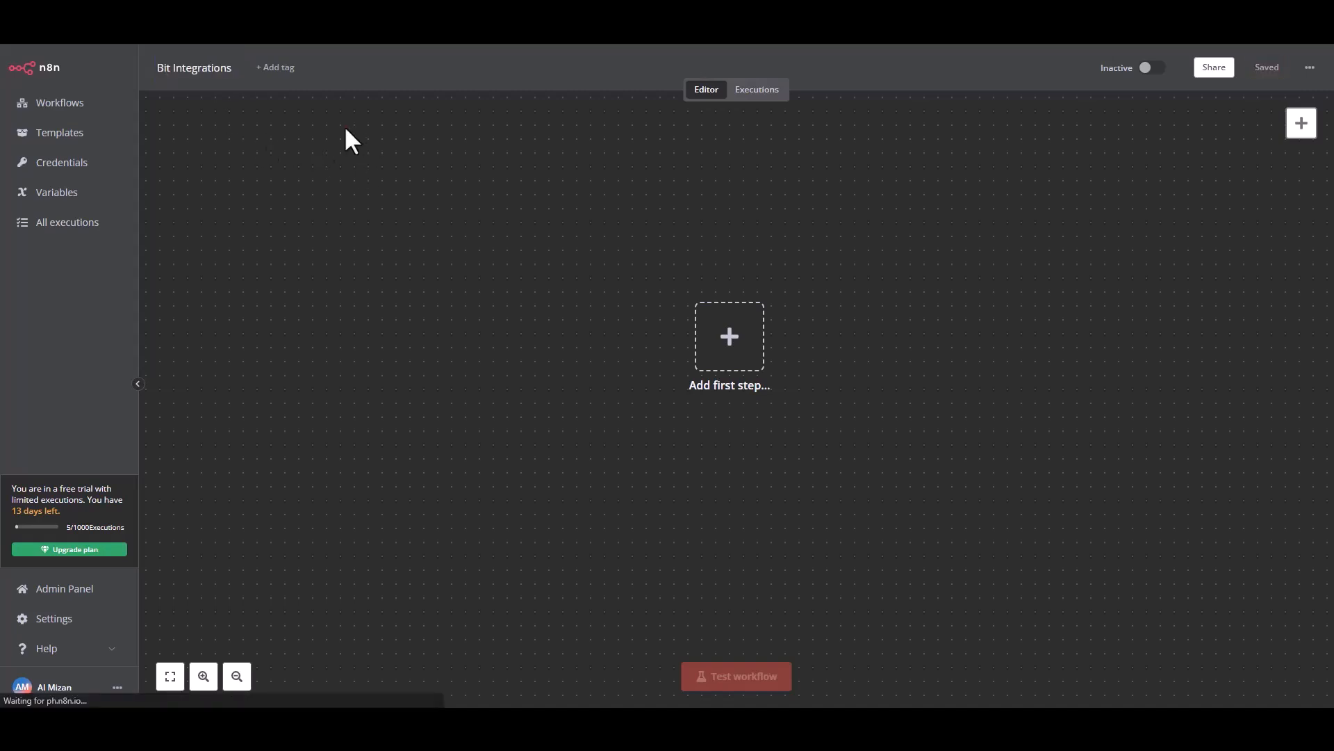
Add an on-webhook-call trigger as the first node, copy its test URL and start listening for a test event
click(739, 361)
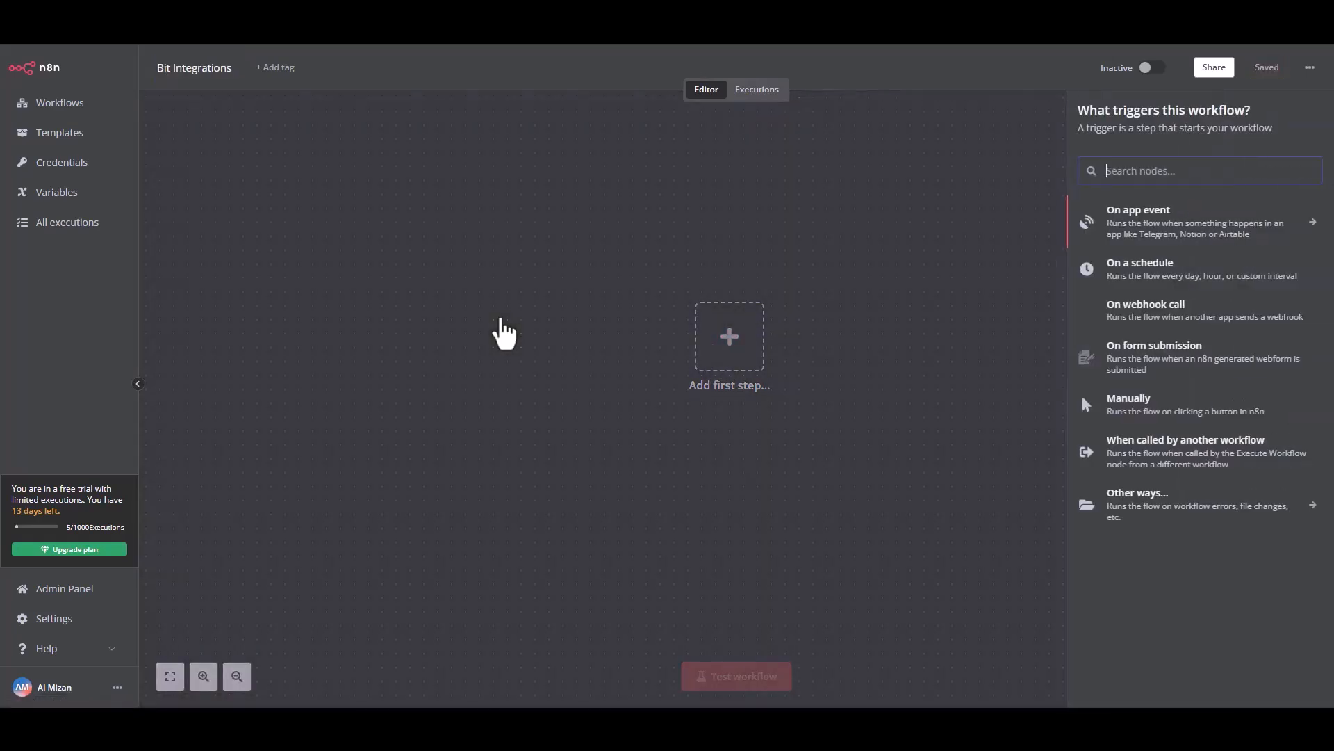
click(1156, 316)
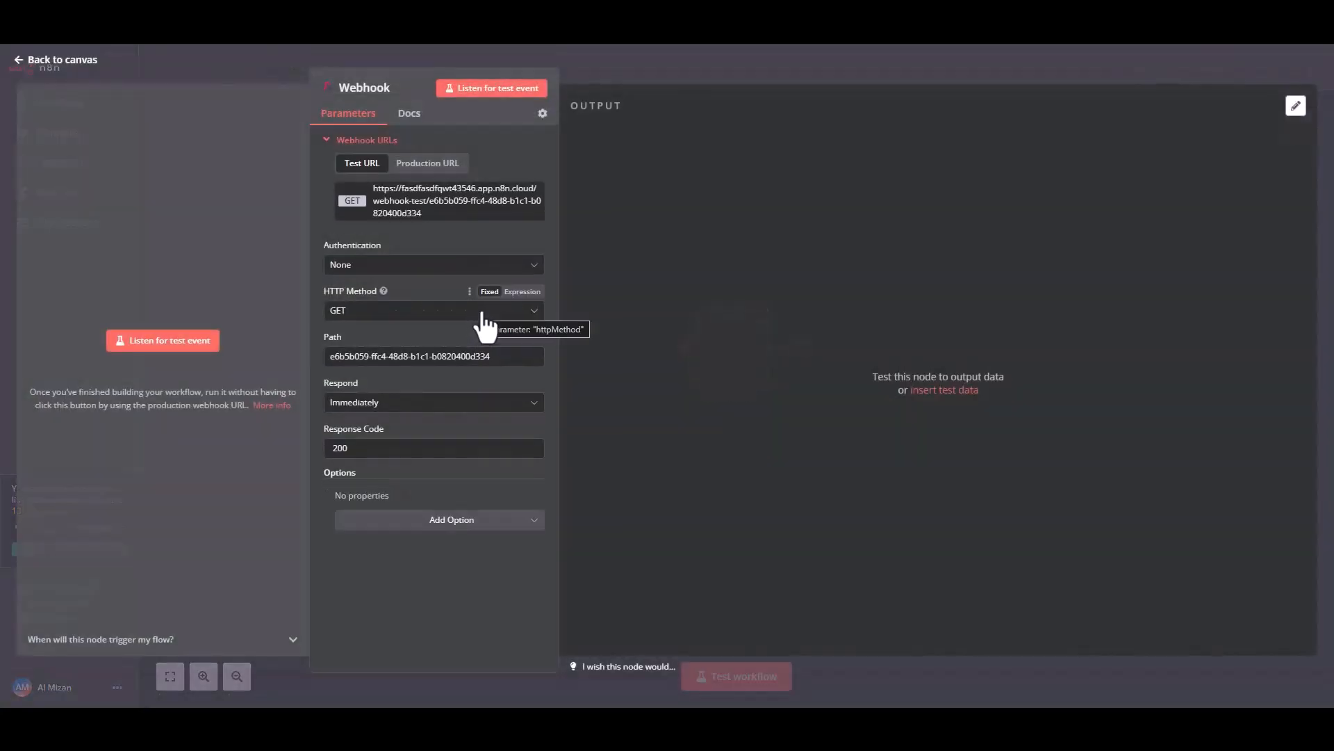
click(416, 203)
click(152, 340)
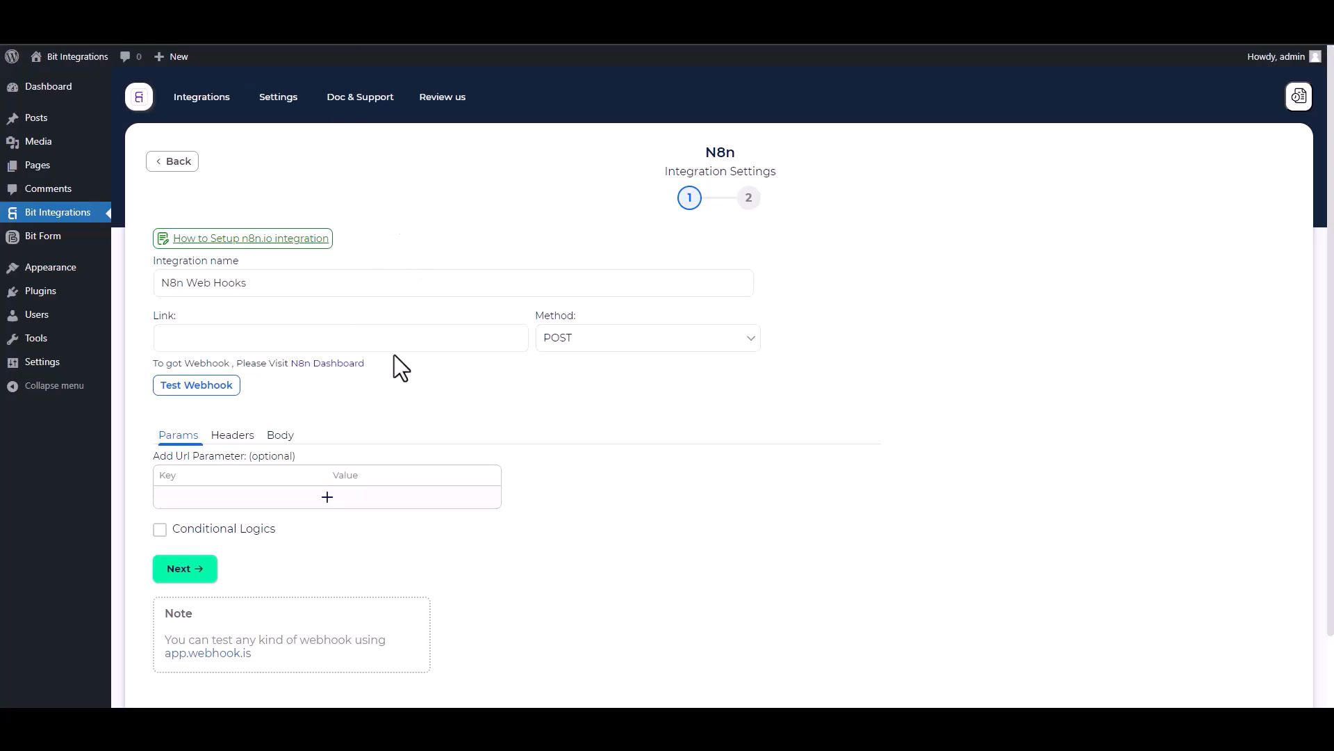
In the Bit Integrations N8n settings, paste the copied webhook URL as the link and set the method to GET
click(319, 346)
key(ctrl+v)
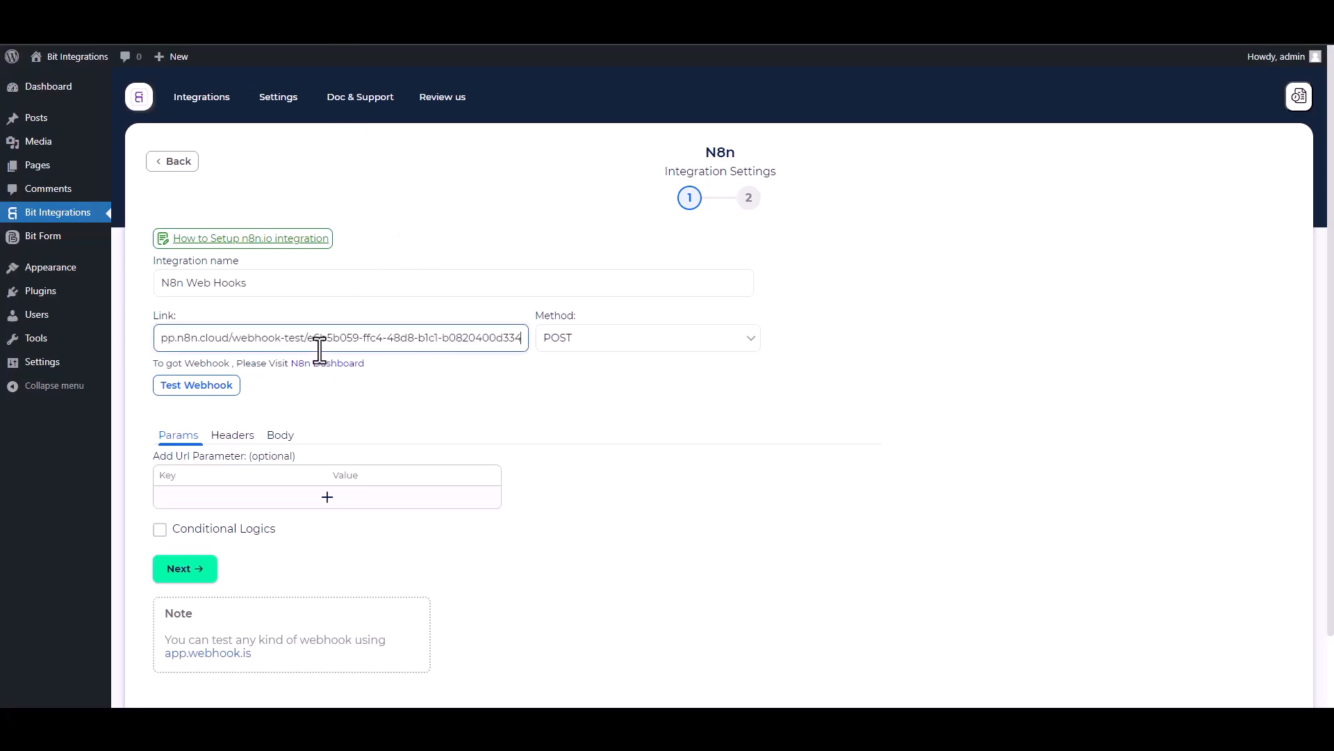
click(595, 341)
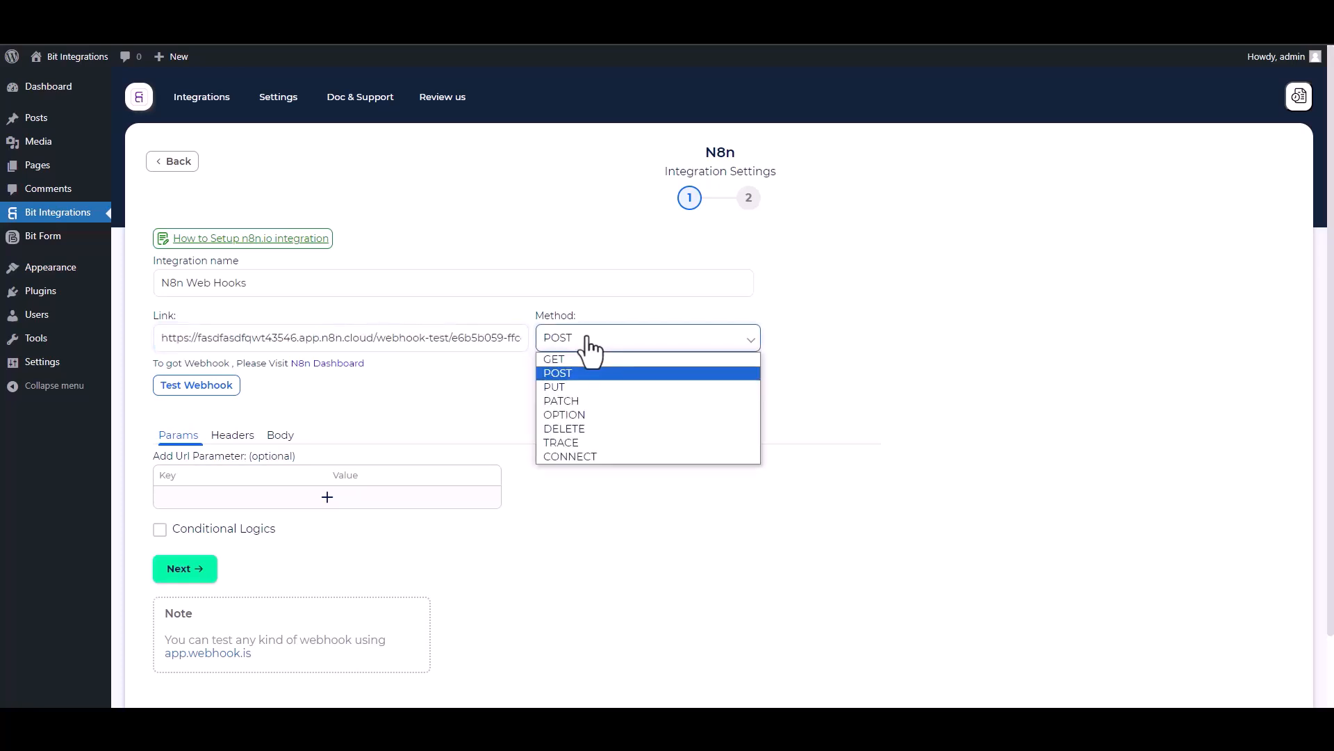
click(557, 360)
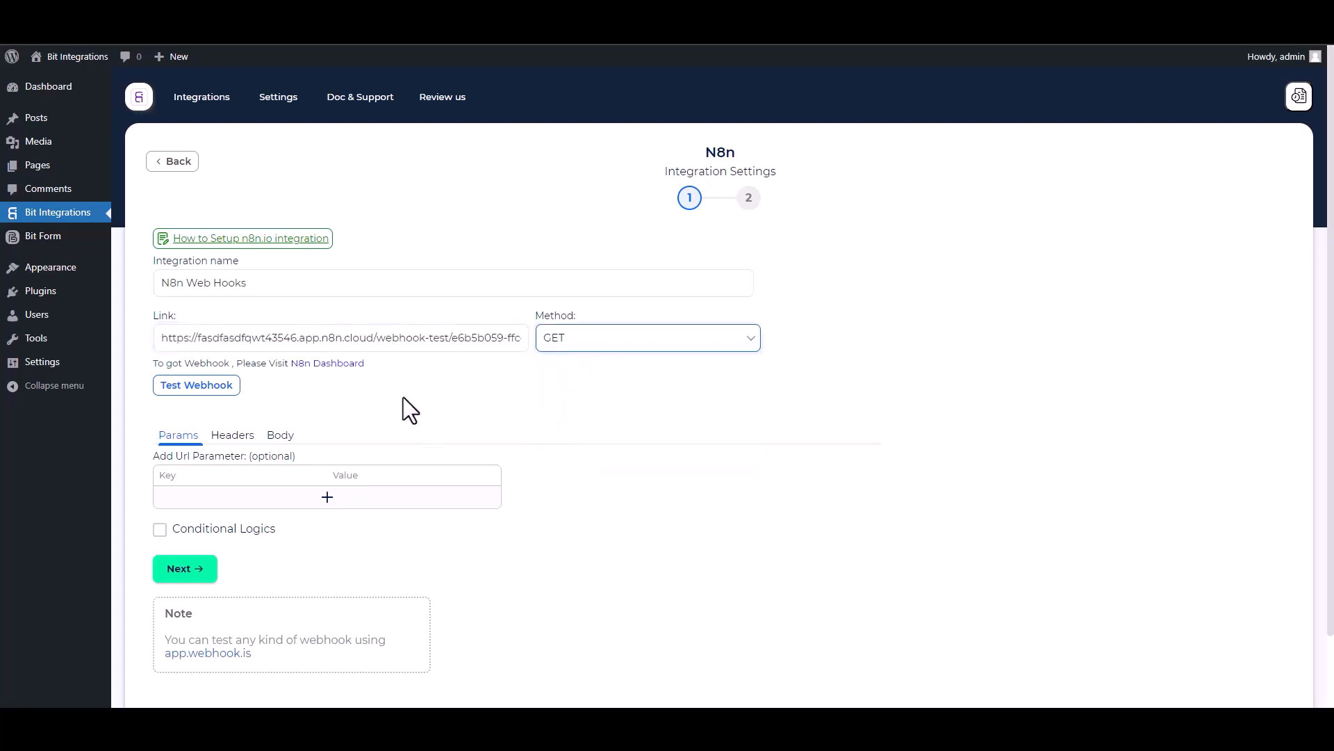
Add a URL parameter with the key Name and the form's Name field as its value
scroll(417, 392, down, 2)
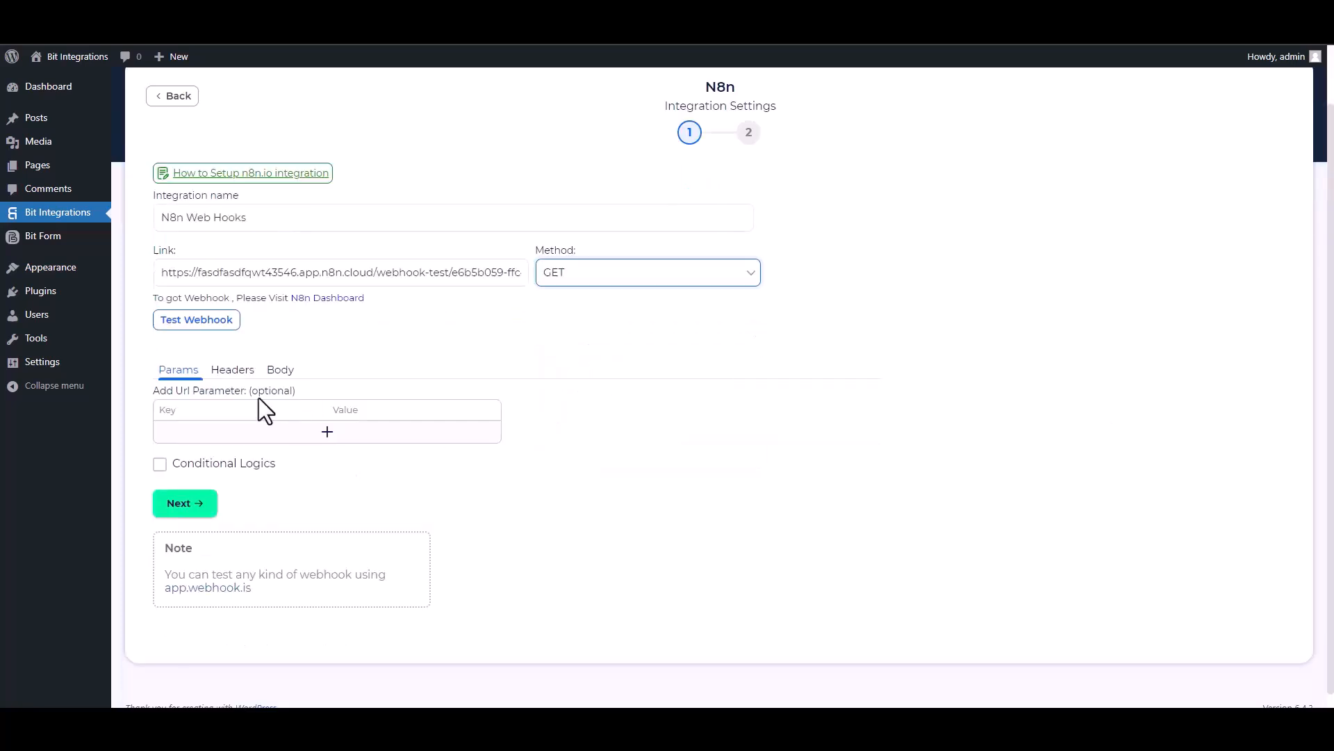
click(315, 438)
click(572, 435)
click(582, 475)
double_click(214, 438)
text(Name)
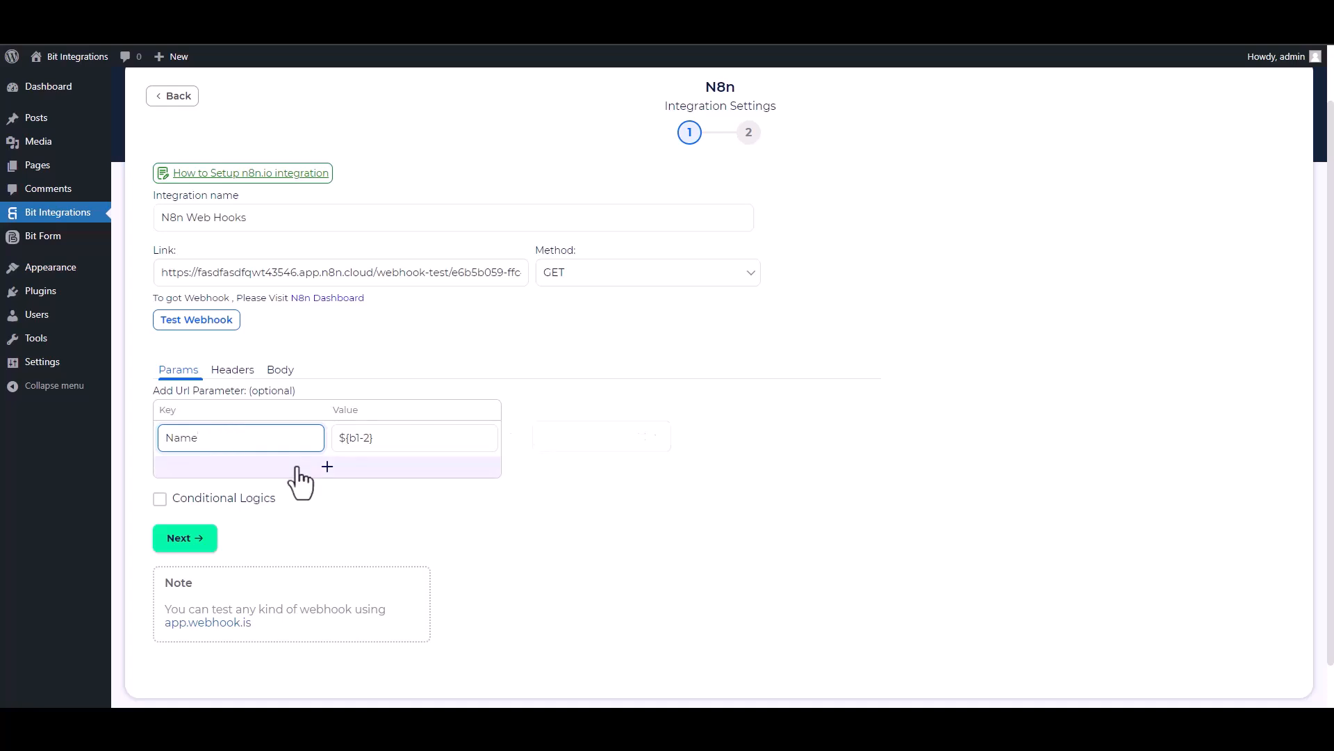
Add a second URL parameter with the key Email and the form's email field as its value
click(306, 474)
click(571, 472)
click(558, 529)
double_click(228, 471)
text(Email)
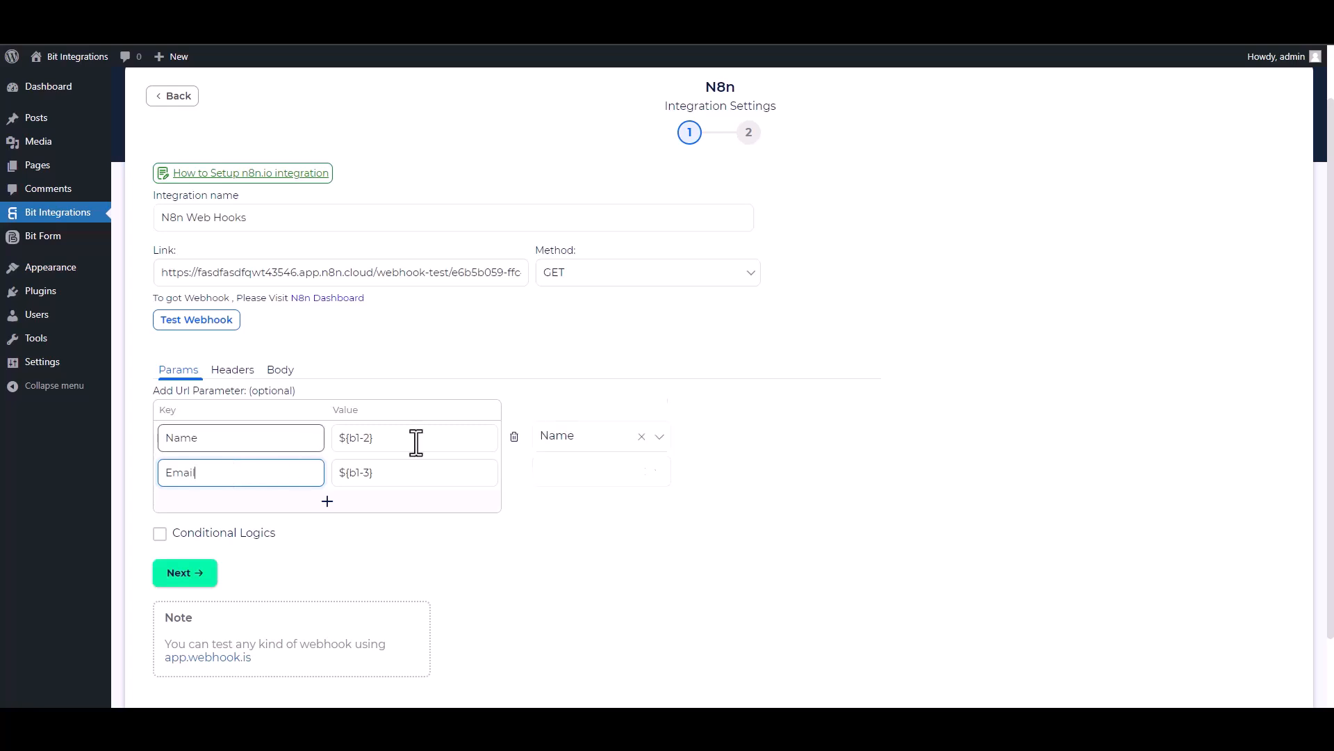
click(160, 535)
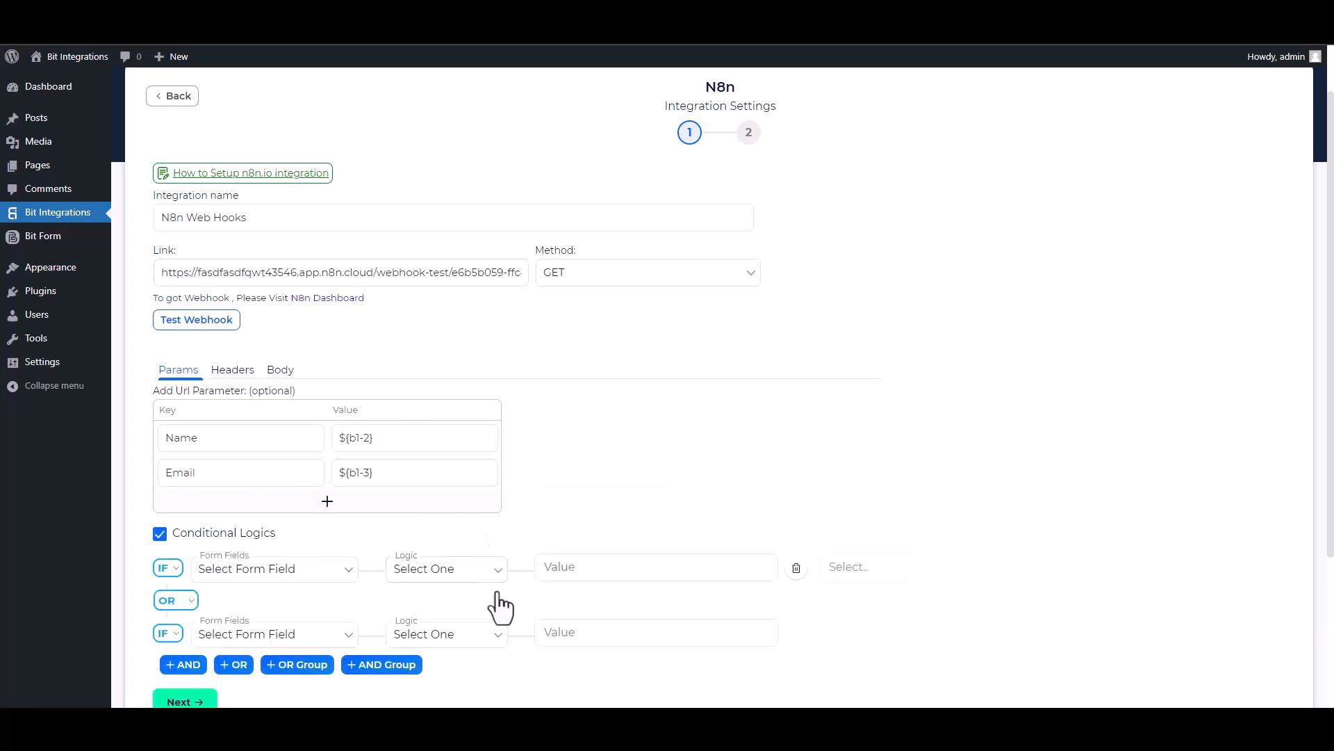
scroll(1103, 481, down, 2)
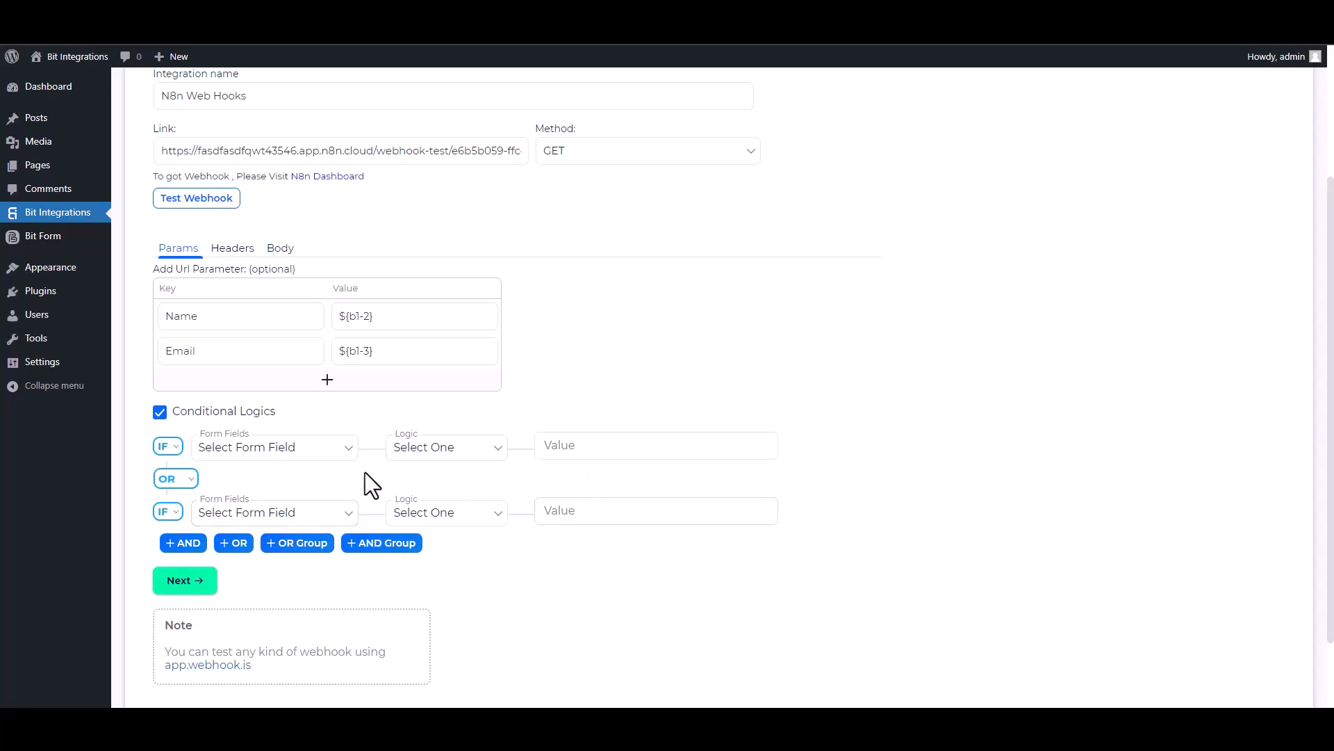
click(160, 412)
Send a test request to the webhook and complete the remaining integration setup
scroll(1230, 411, up, 2)
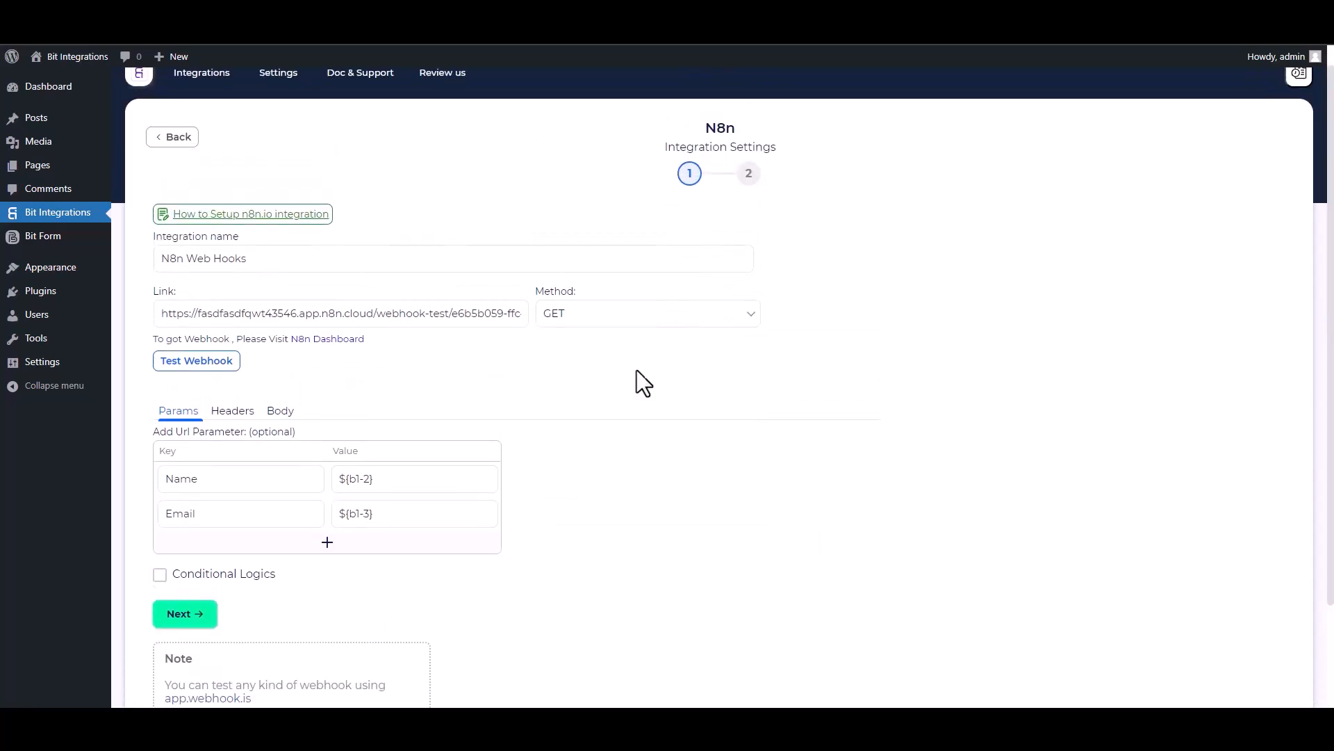
click(216, 370)
click(196, 615)
click(735, 285)
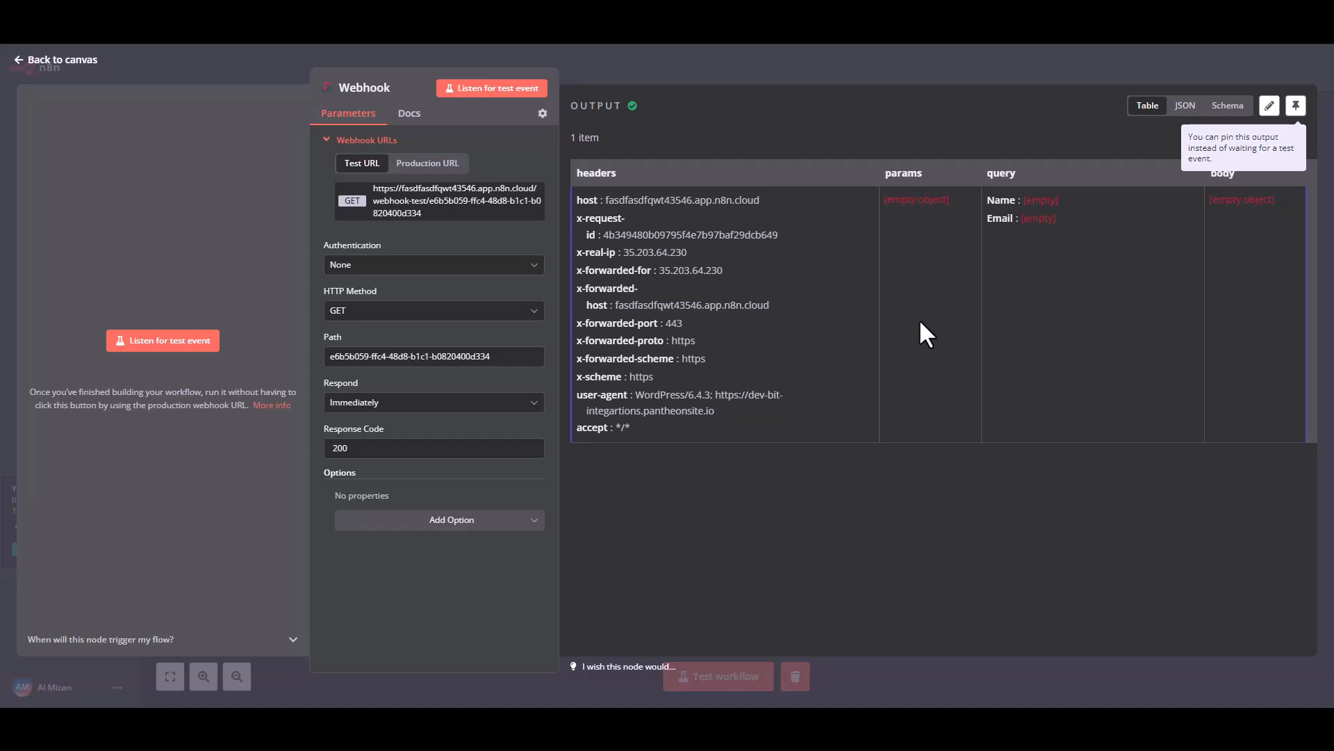
Return to the n8n workflow canvas and run the Webhook node to wait for a new trigger event
click(38, 64)
mouse_move(743, 375)
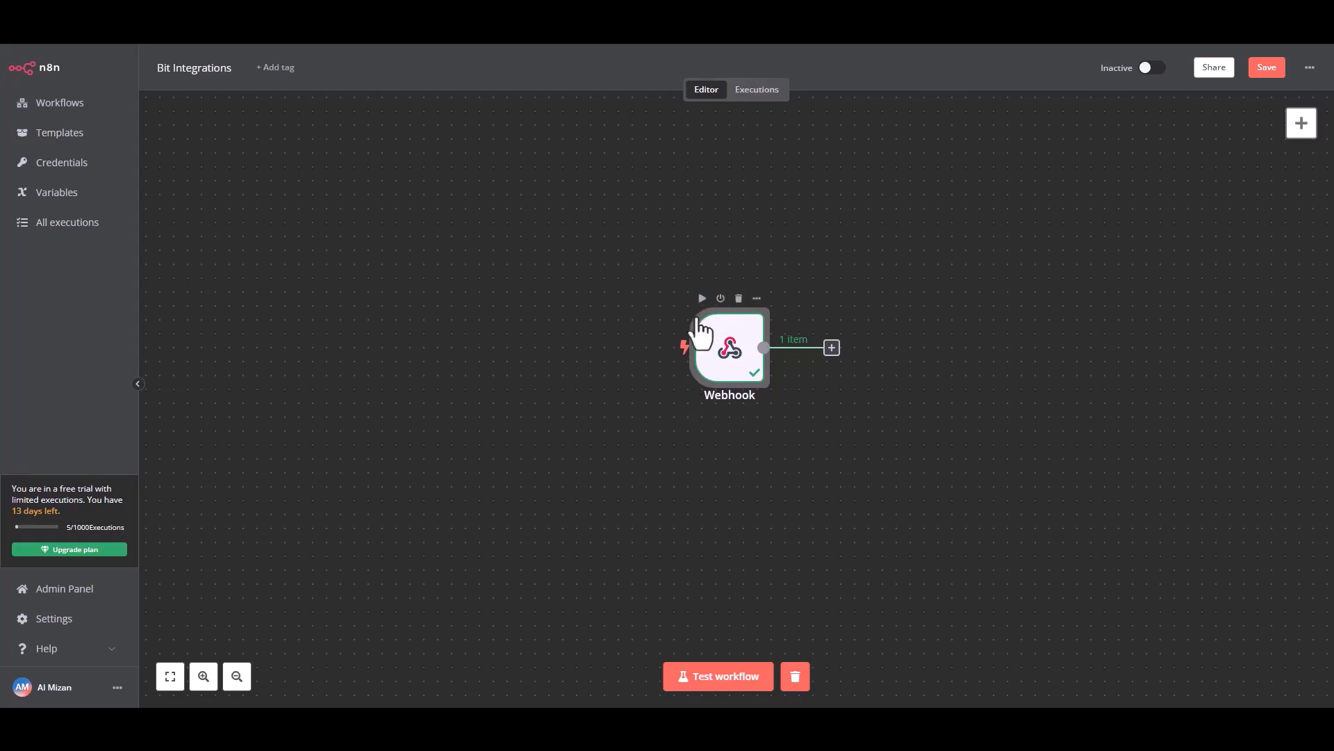
click(702, 300)
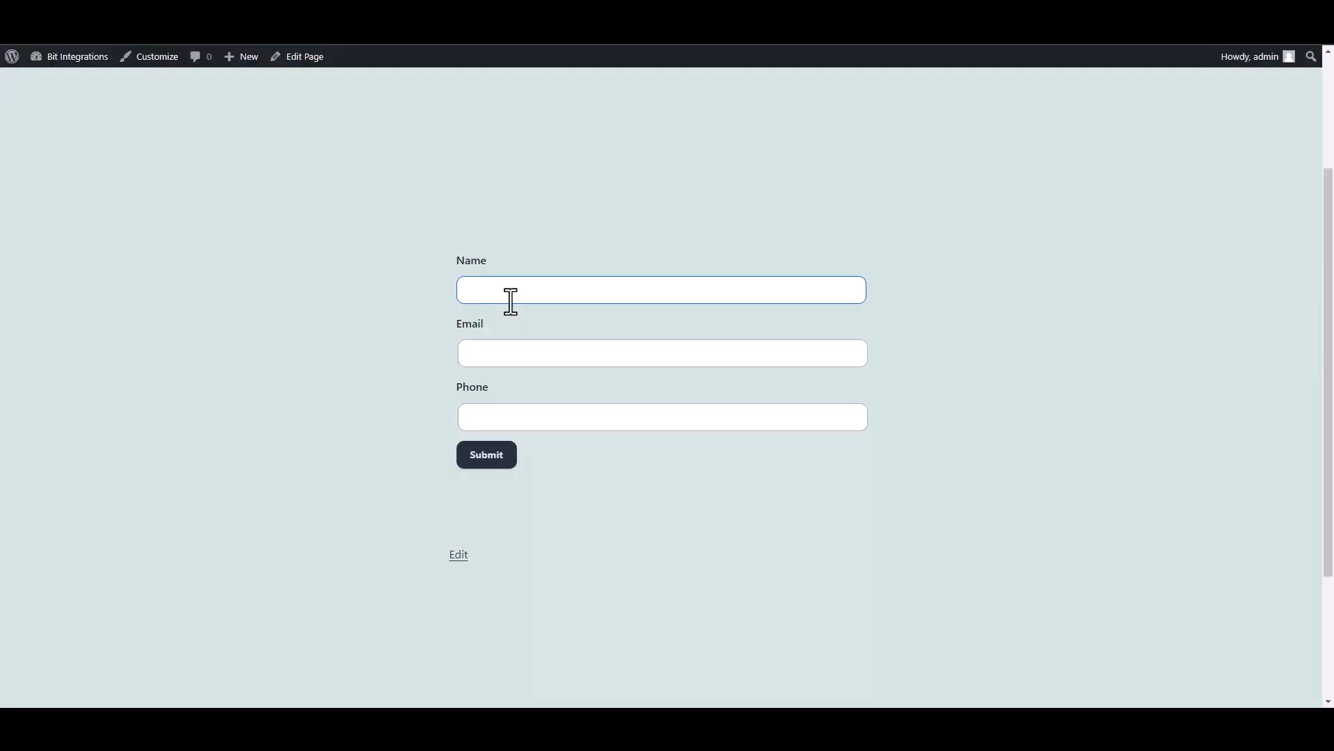
On the website's form page, submit an entry with the name test and a sample e-mail address, leaving Phone empty
click(512, 298)
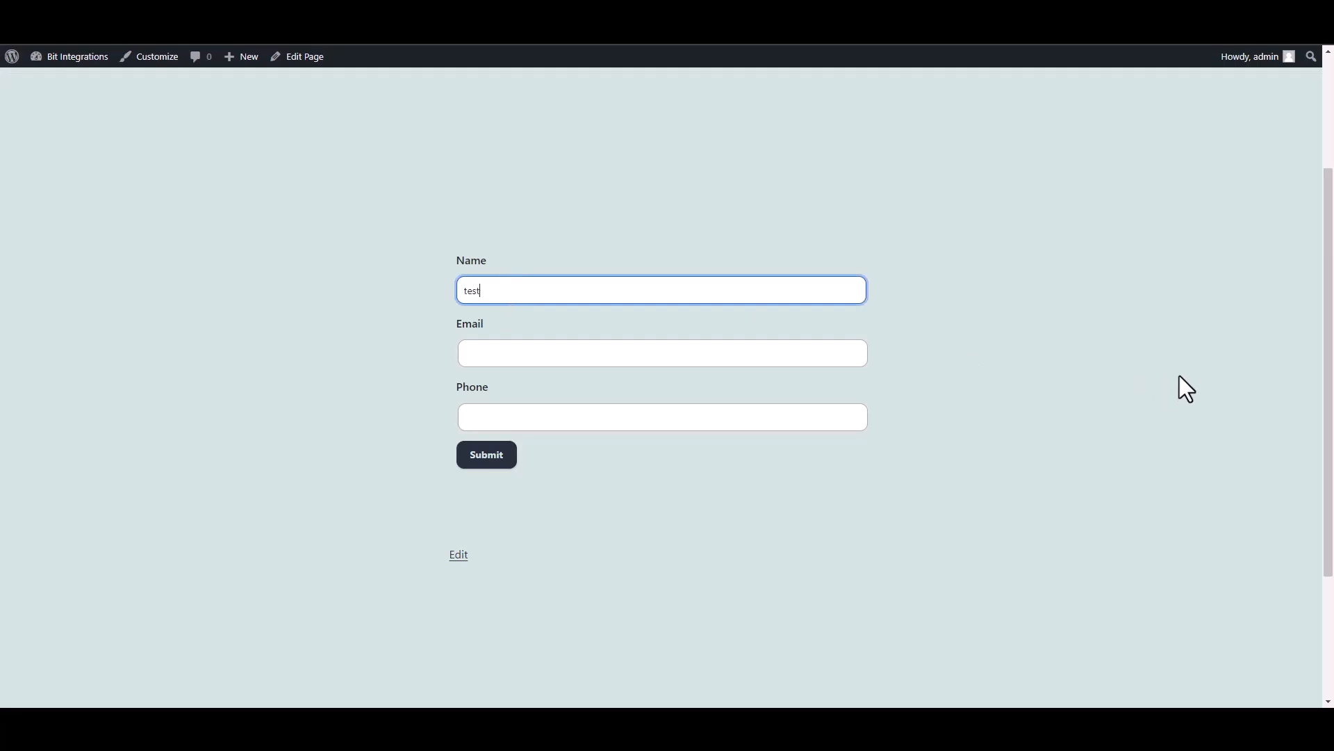
click(822, 351)
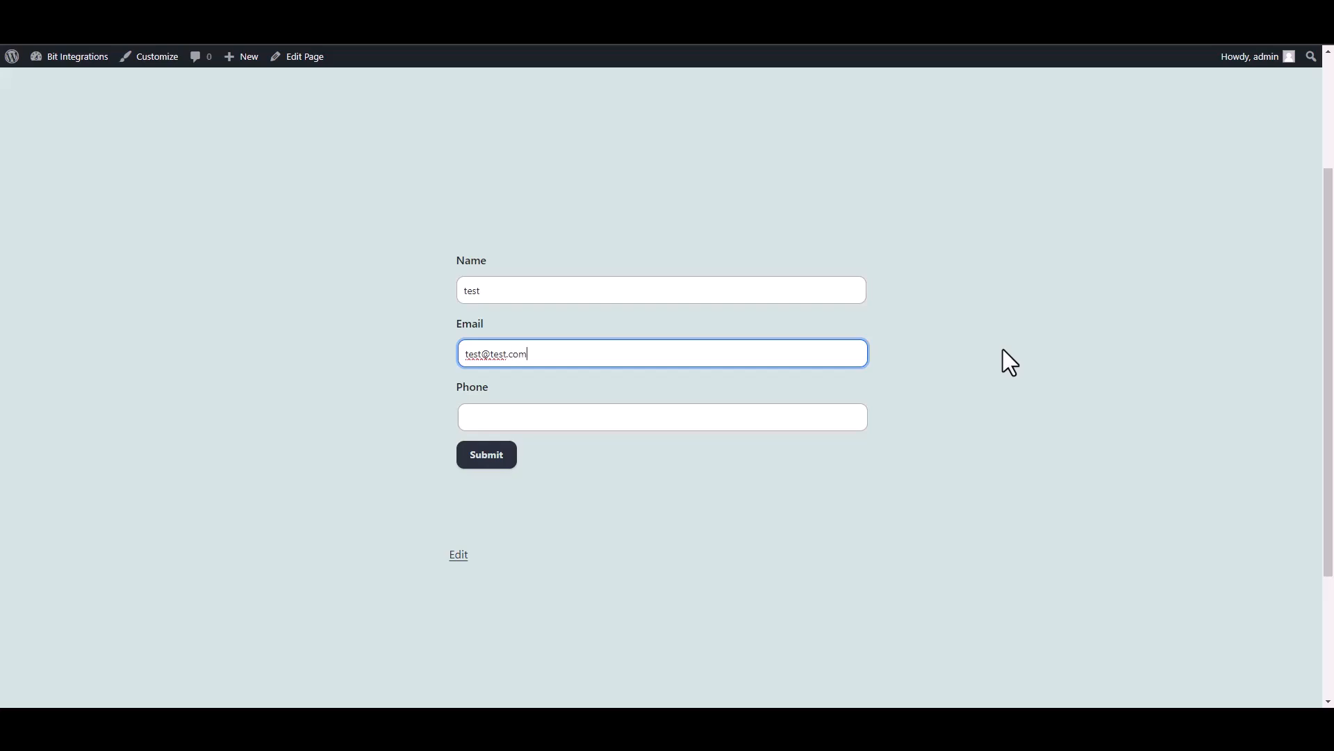
click(516, 452)
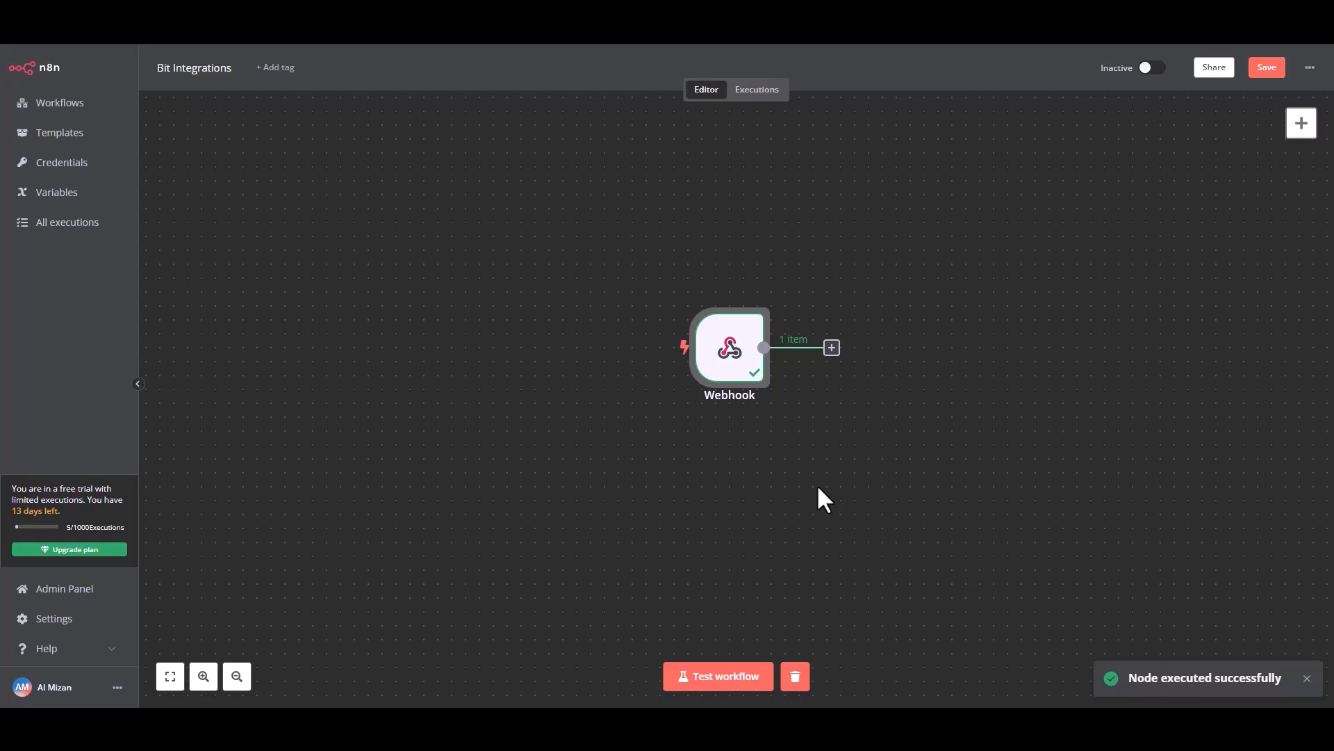
In n8n, add a MailerLite node with the Create a subscriber action after the Webhook node
click(832, 347)
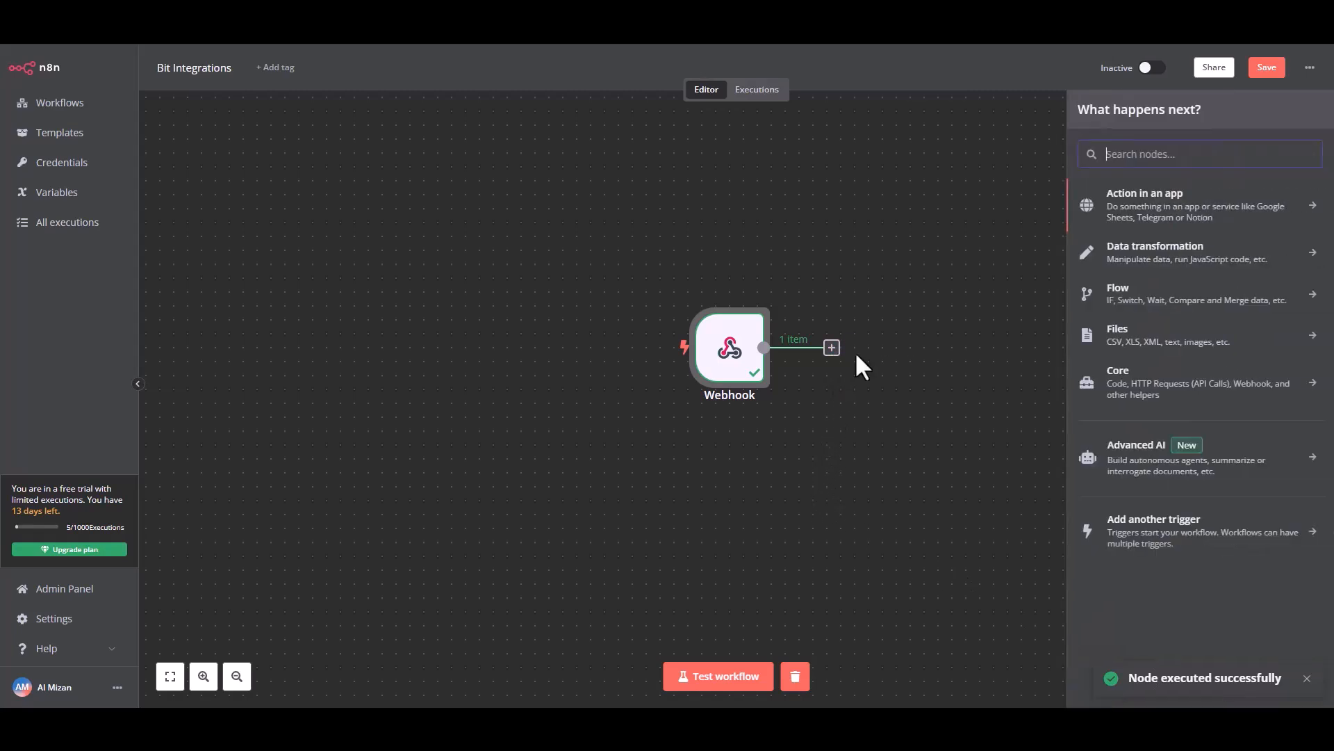
click(1174, 219)
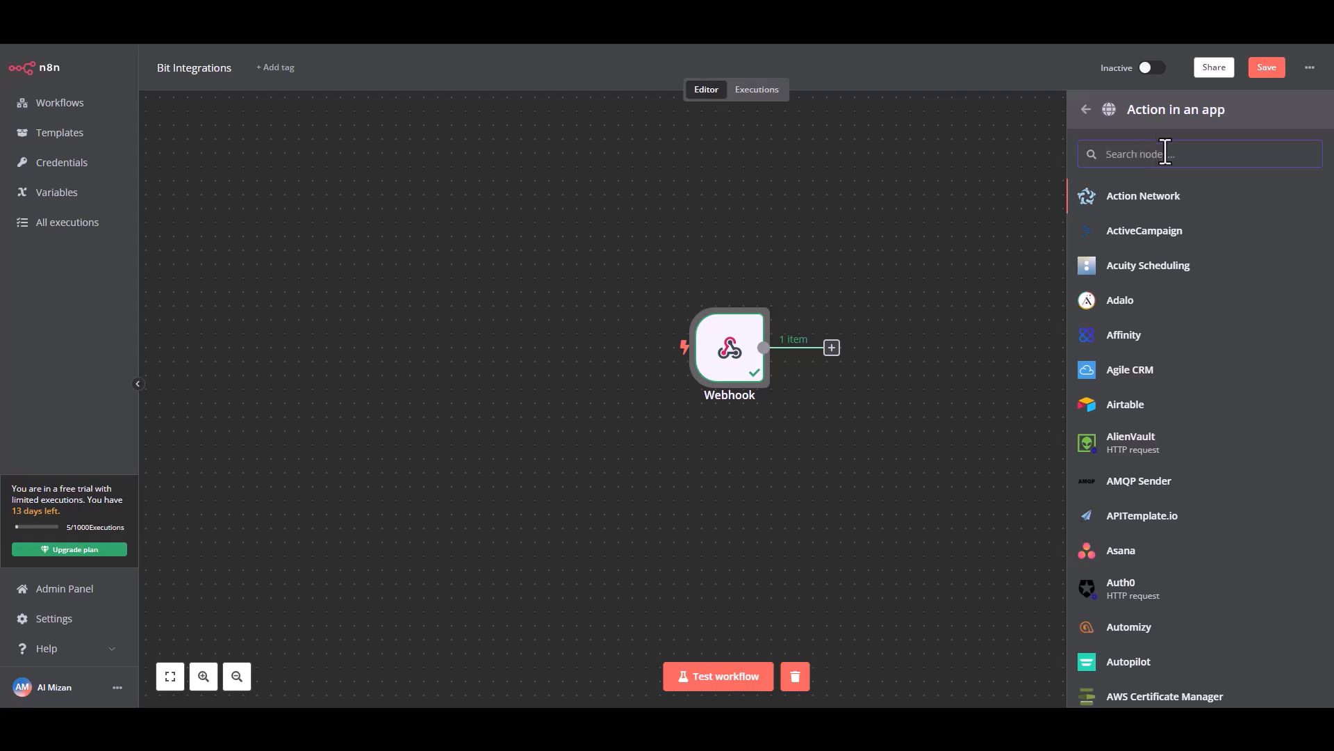
text(mailer)
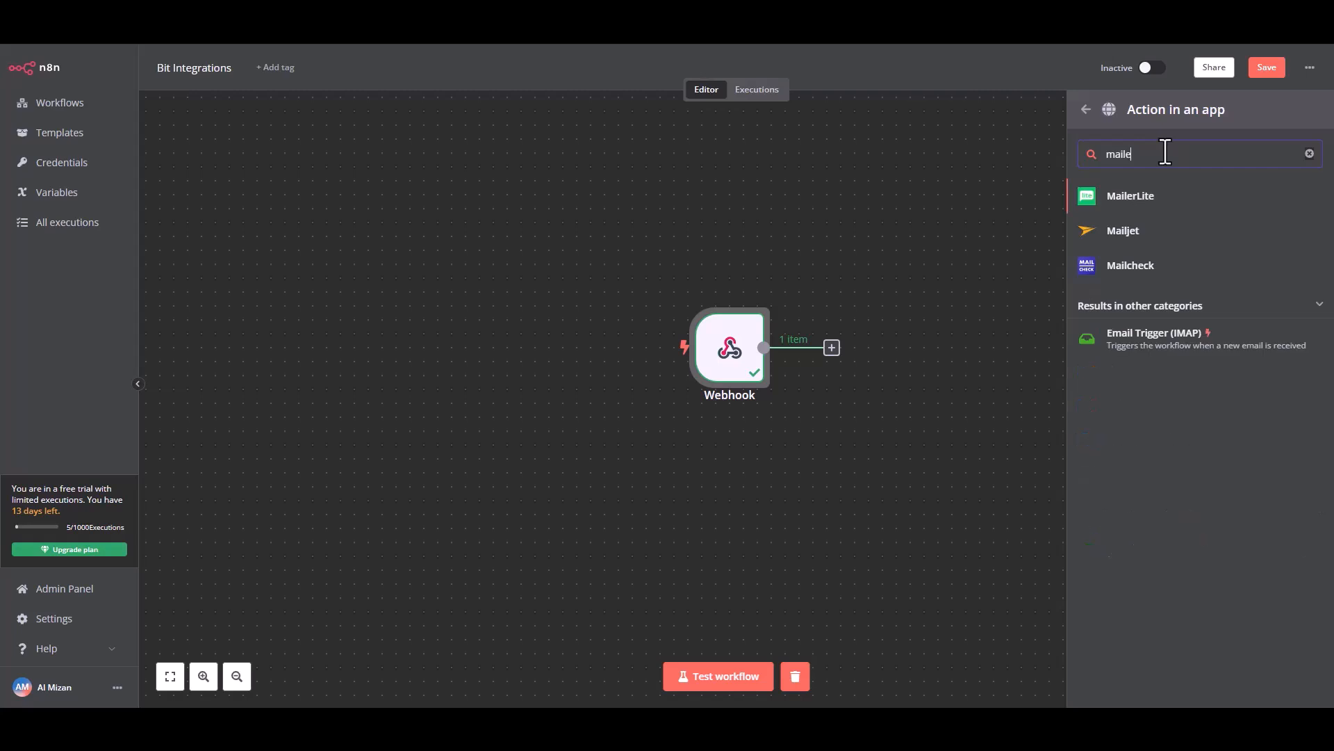
click(1161, 198)
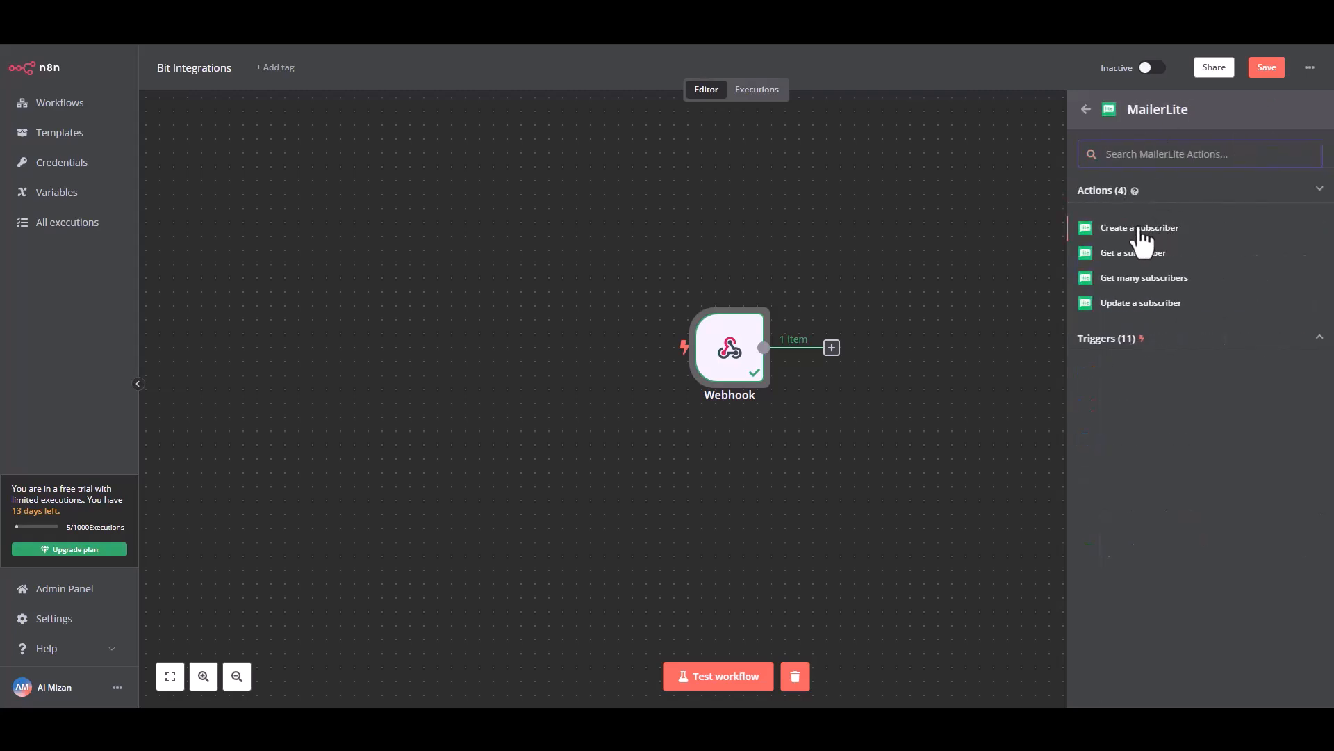
click(1150, 230)
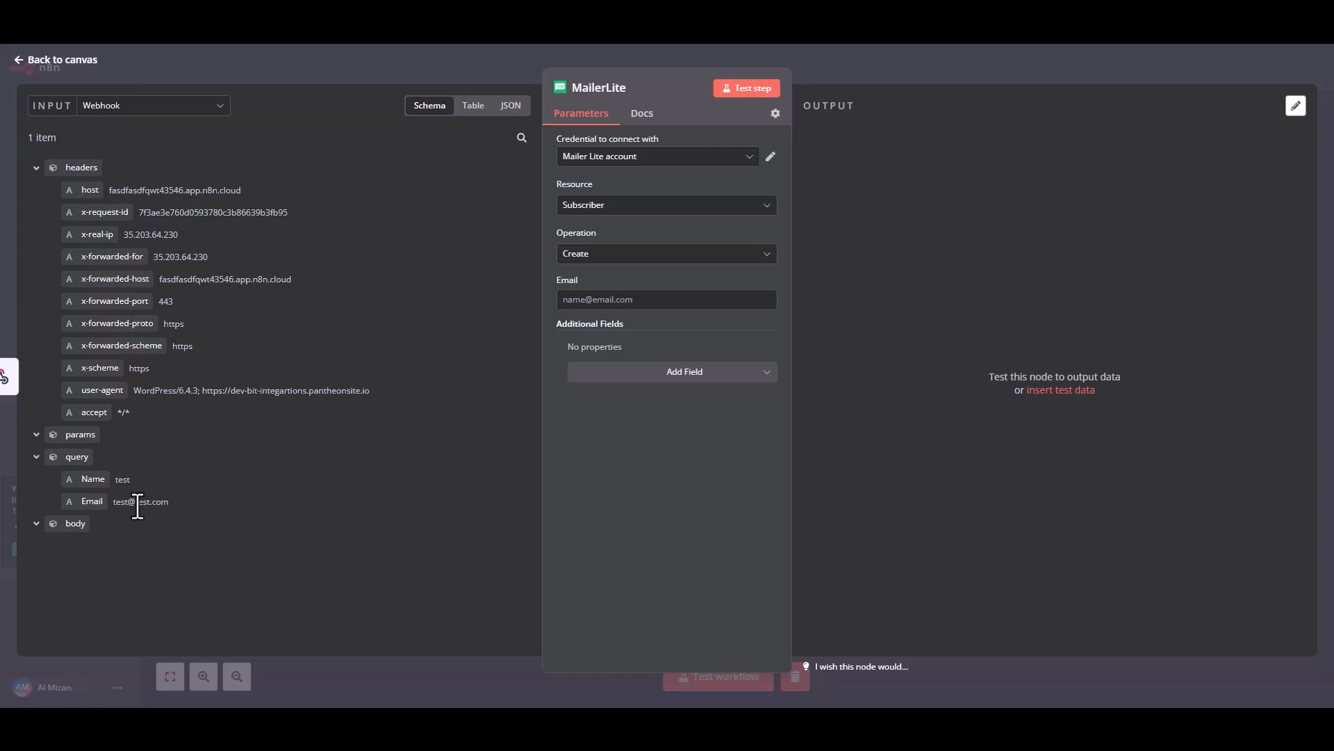
Map the webhook's query Email and Name to the subscriber's Email and an added Name field, and test the step
drag(95, 501, 588, 301)
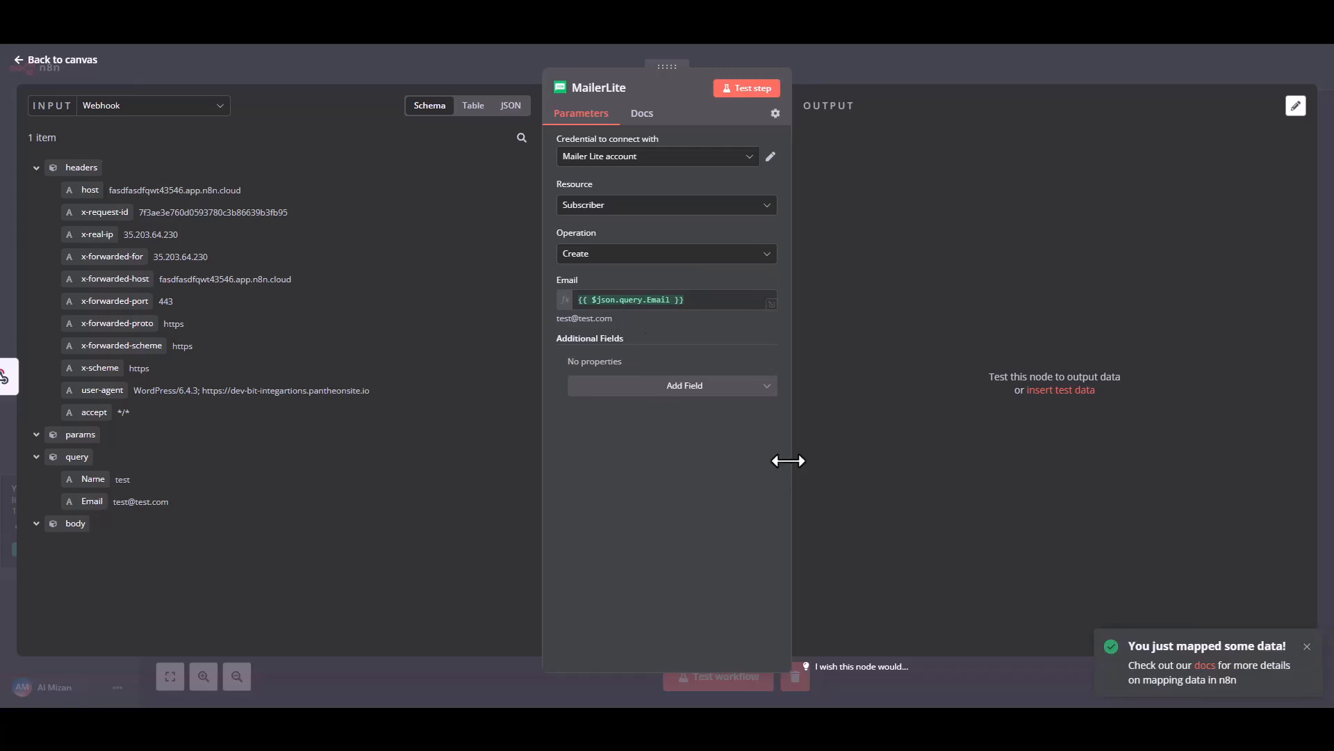
click(699, 386)
click(603, 495)
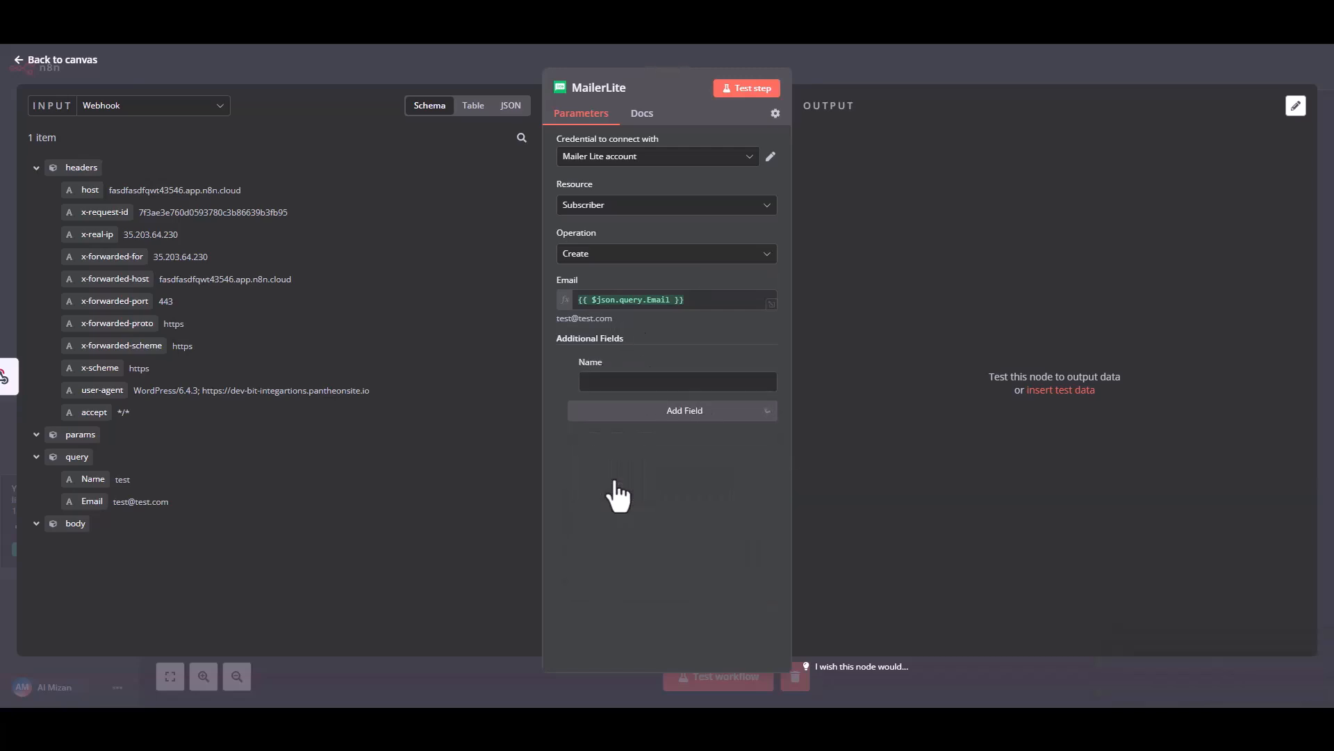
drag(85, 478, 612, 382)
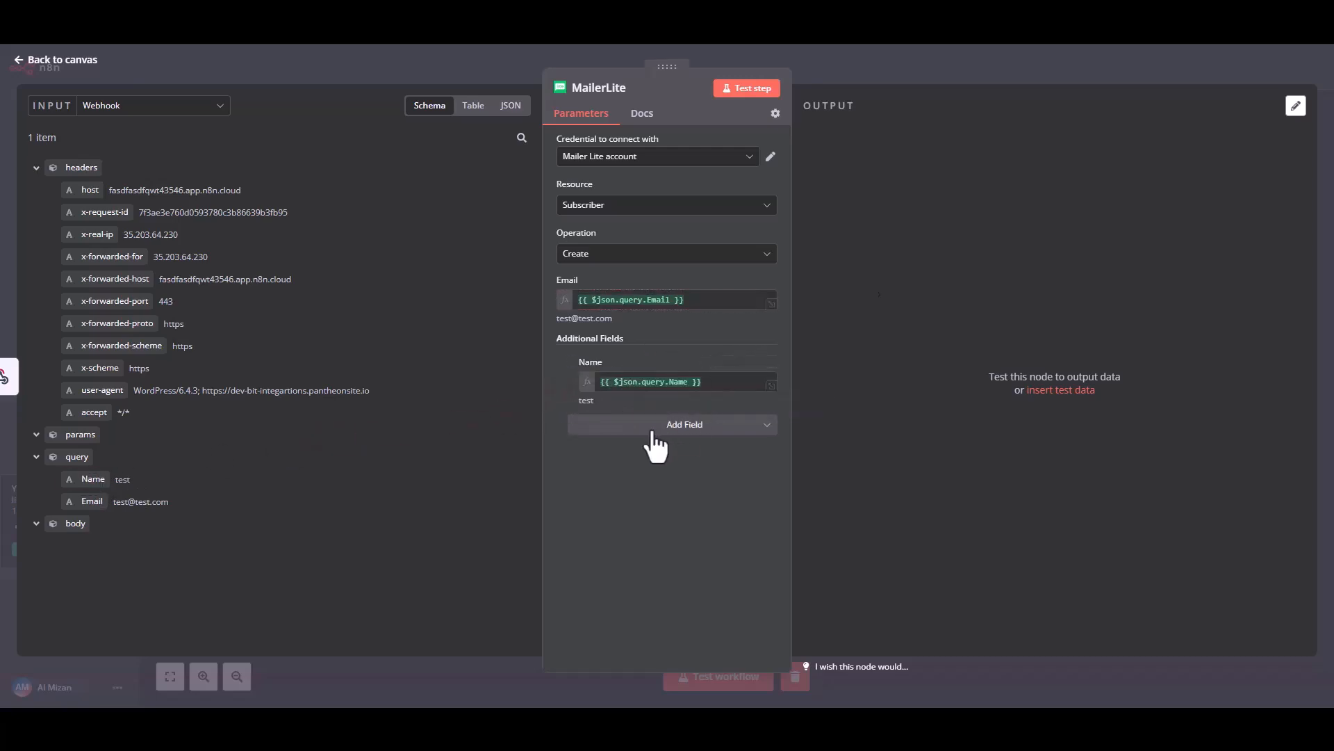
click(754, 99)
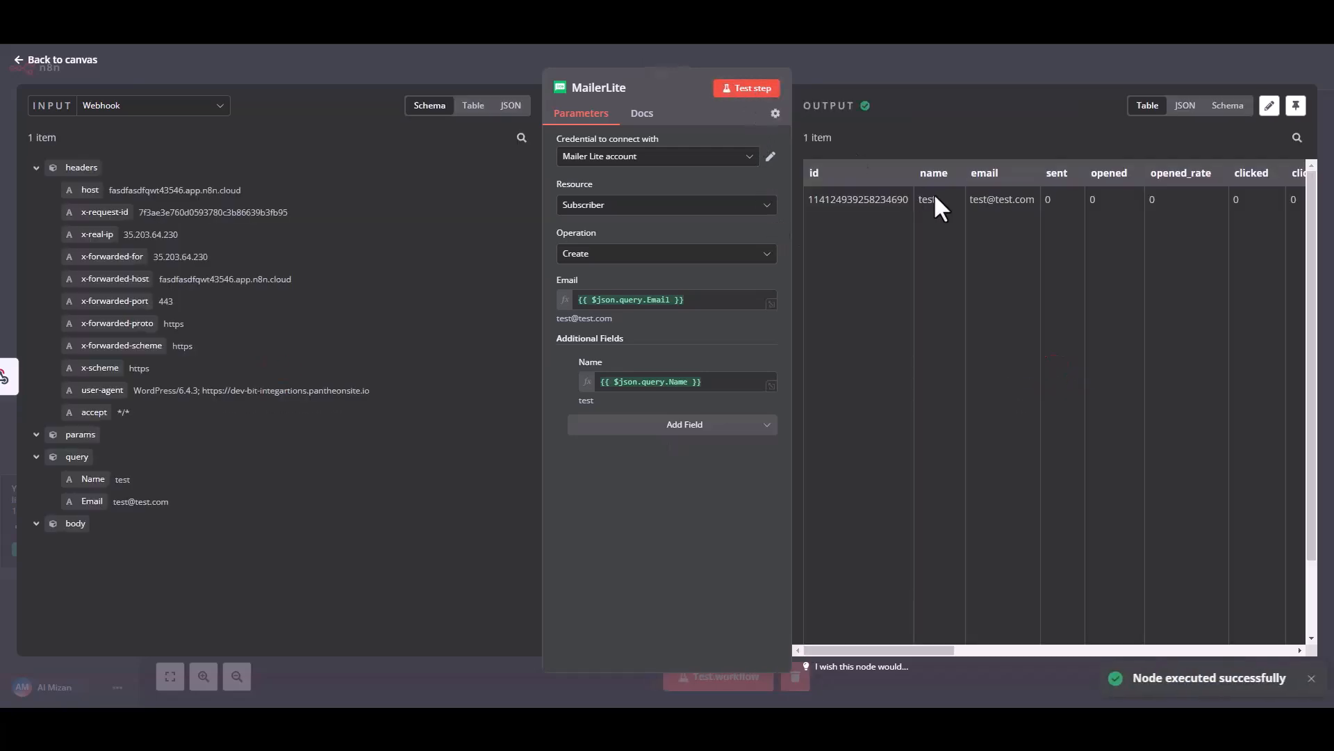
drag(848, 199, 1196, 201)
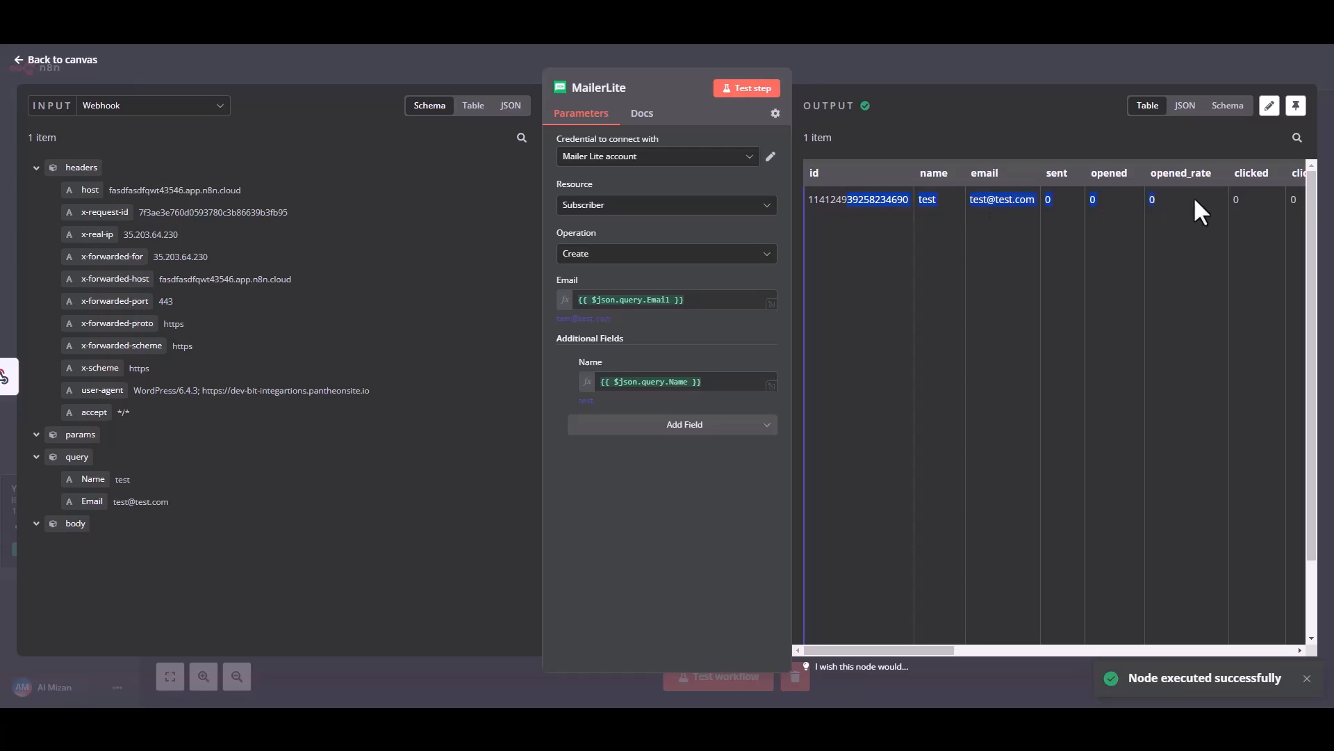
Return to the workflow canvas, save the Bit Integrations workflow, and activate it, closing the activation notice
click(1088, 278)
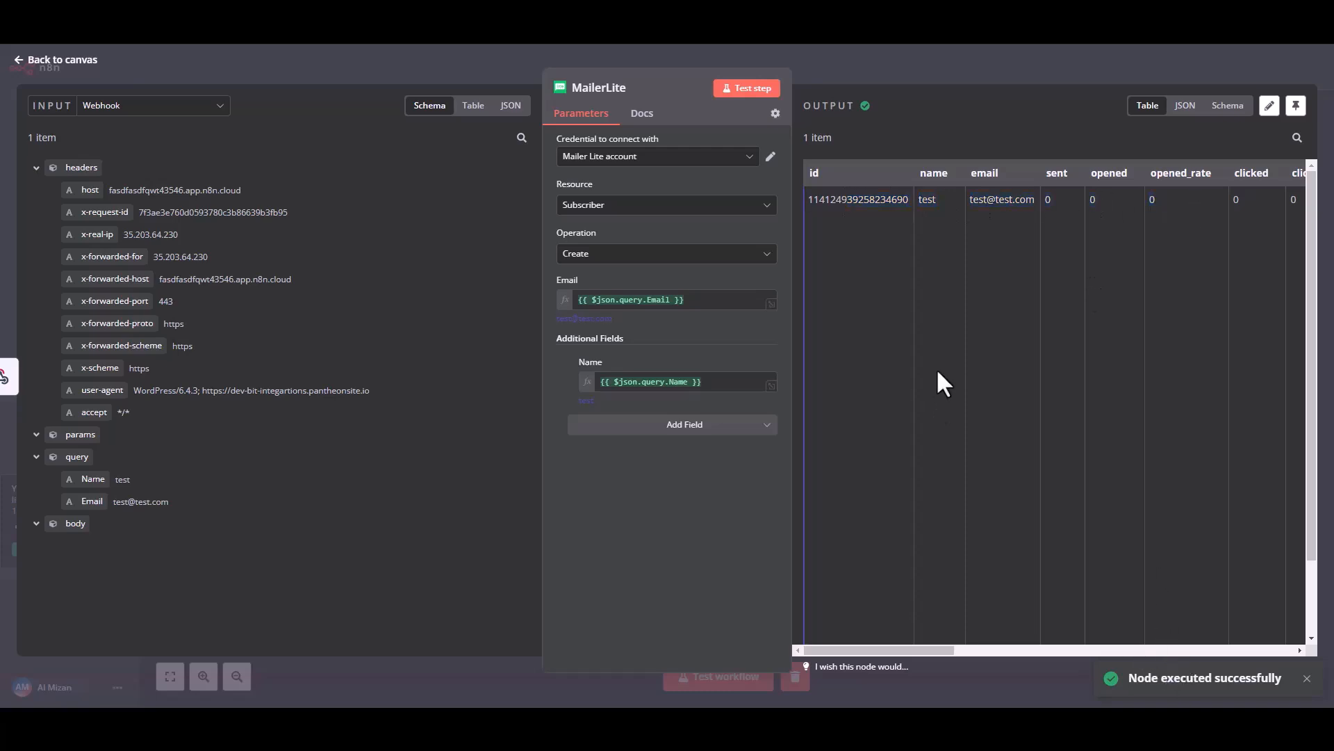
click(28, 61)
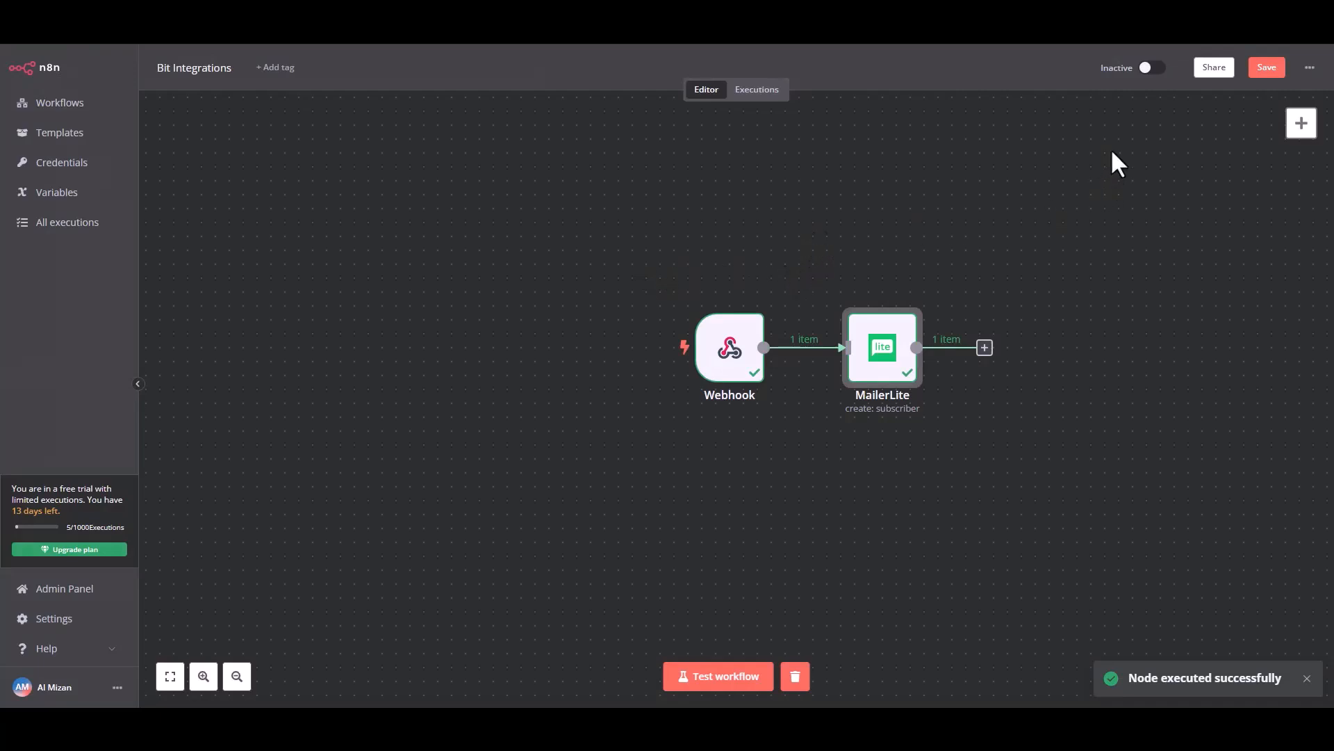
click(1266, 68)
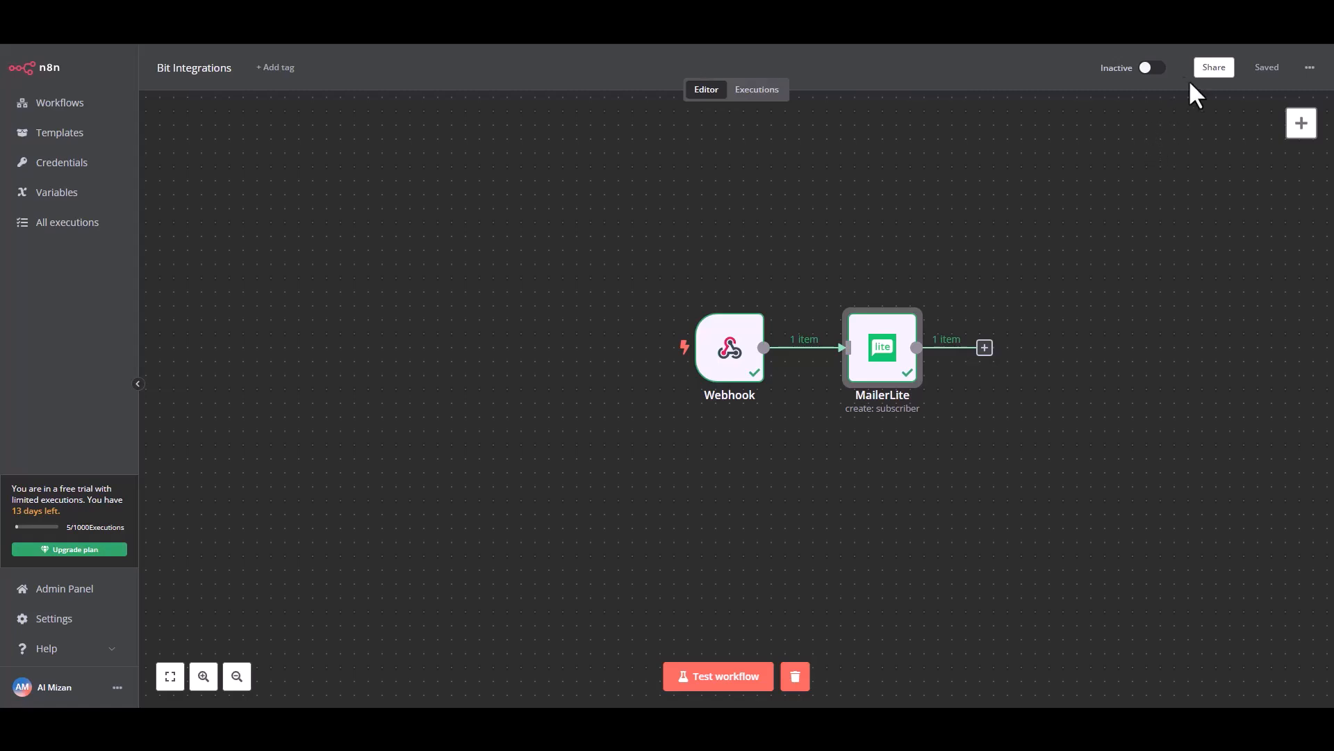
click(1150, 67)
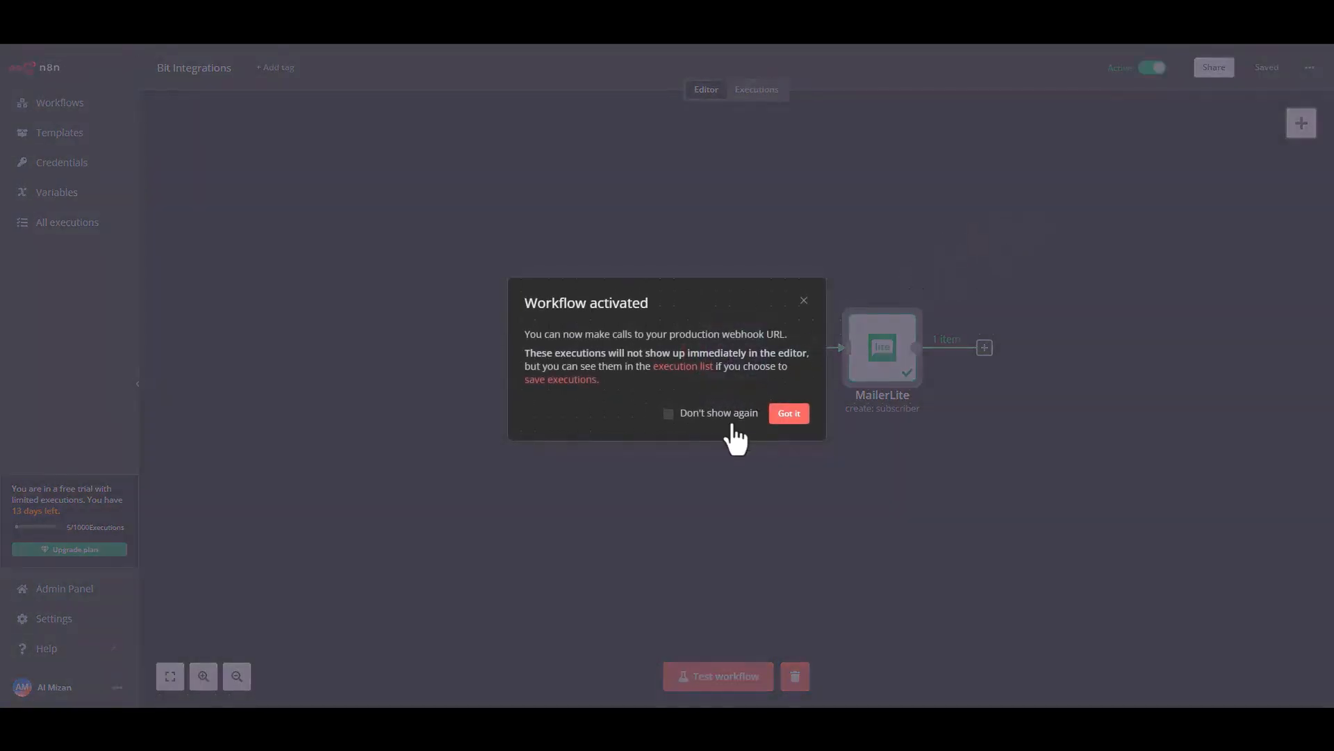
click(678, 414)
click(788, 414)
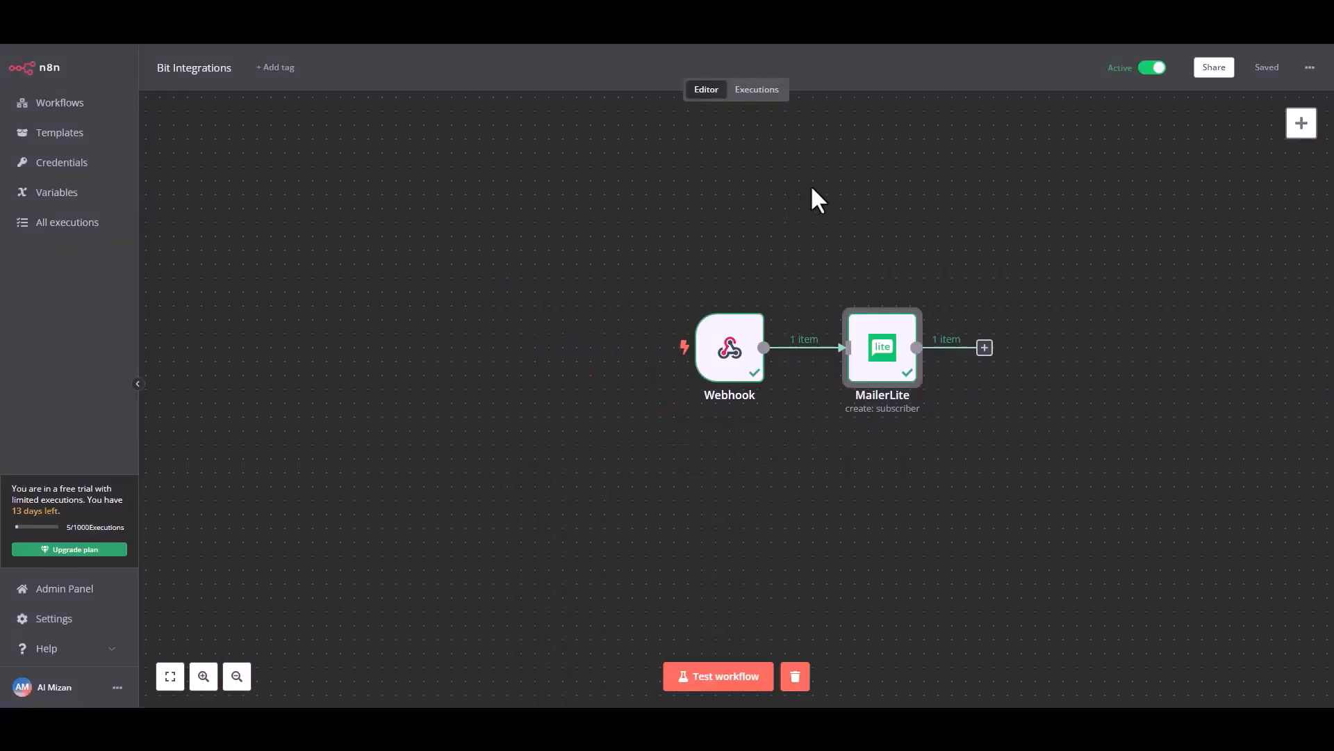
Switch to the website's form page and submit an entry named Bit Integrations with the support e-mail address and a phone number
click(682, 676)
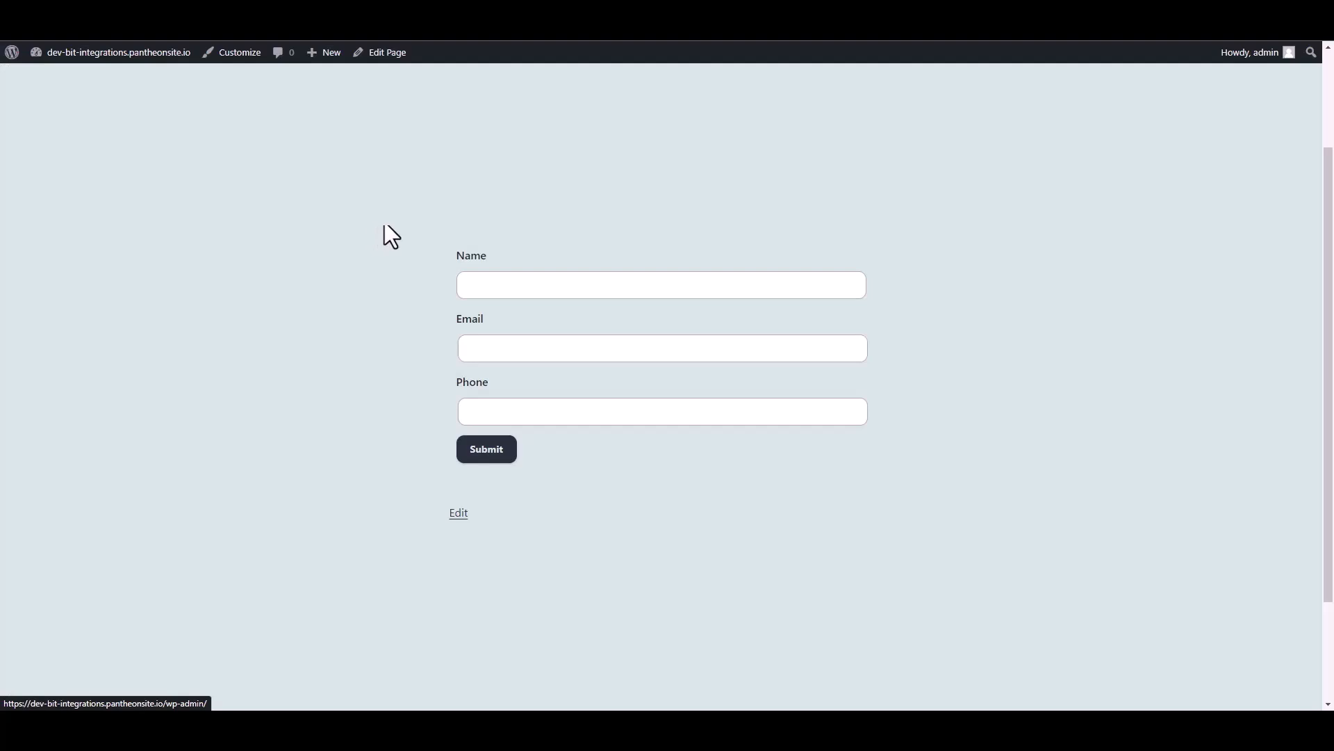
click(501, 285)
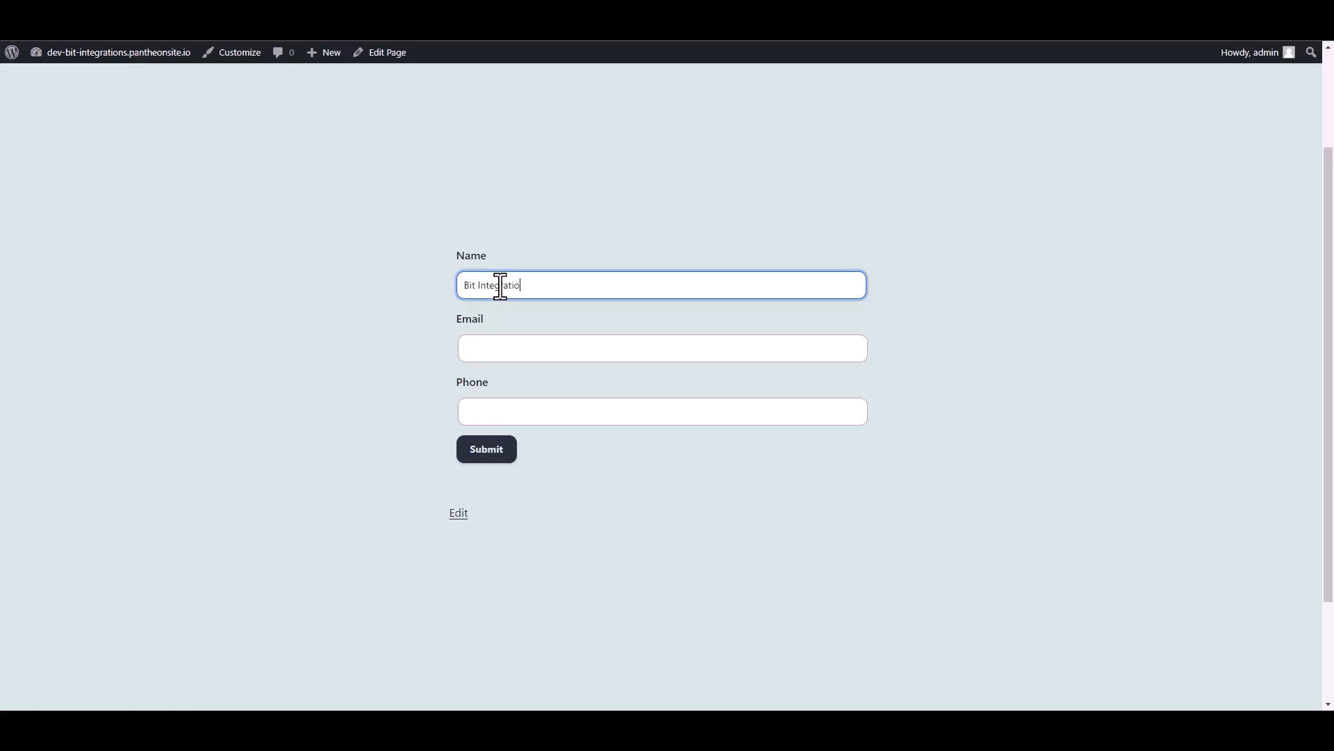
click(485, 351)
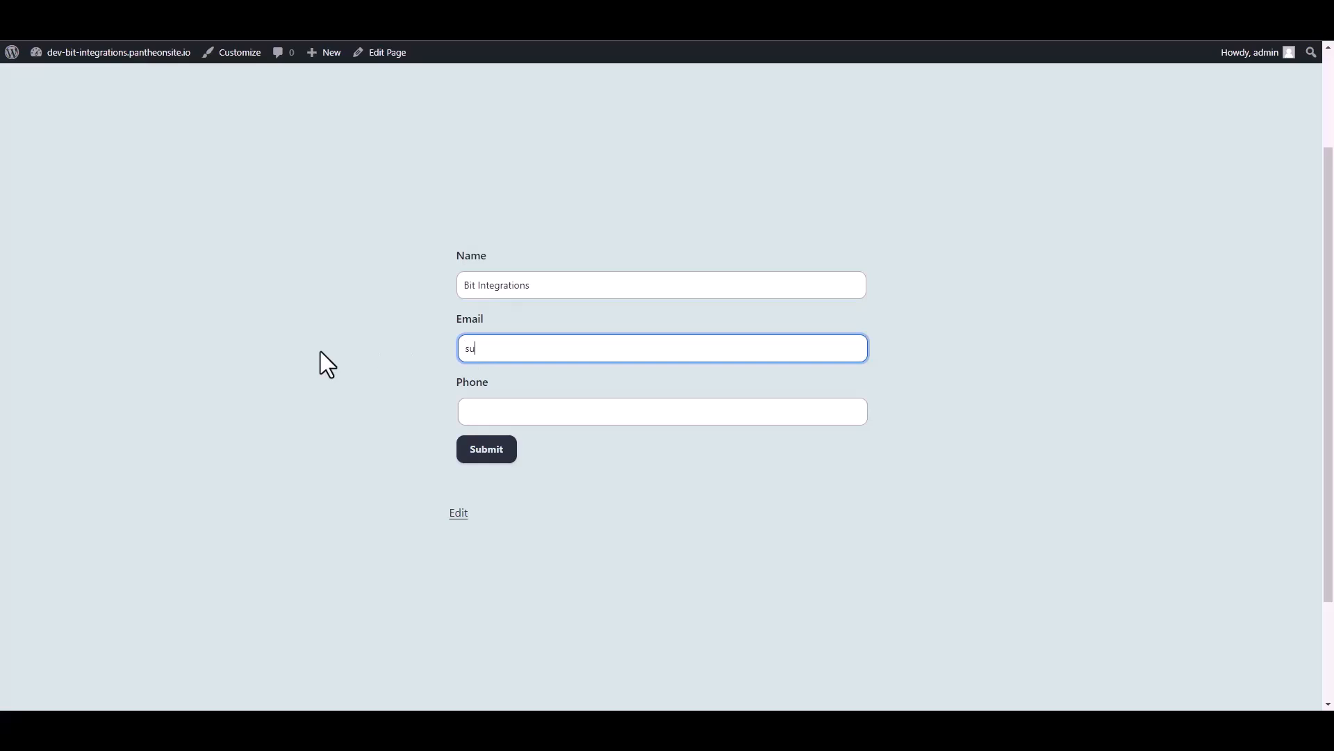
text(4555666)
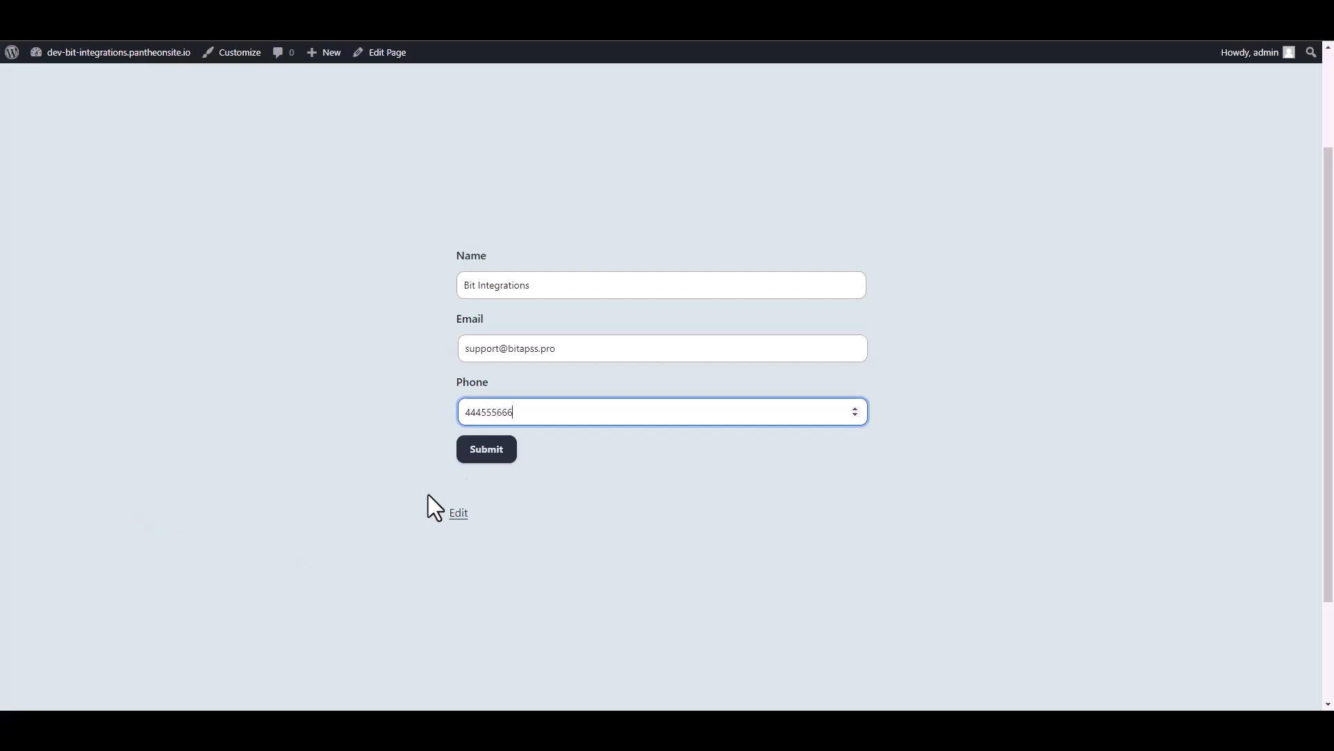
click(503, 454)
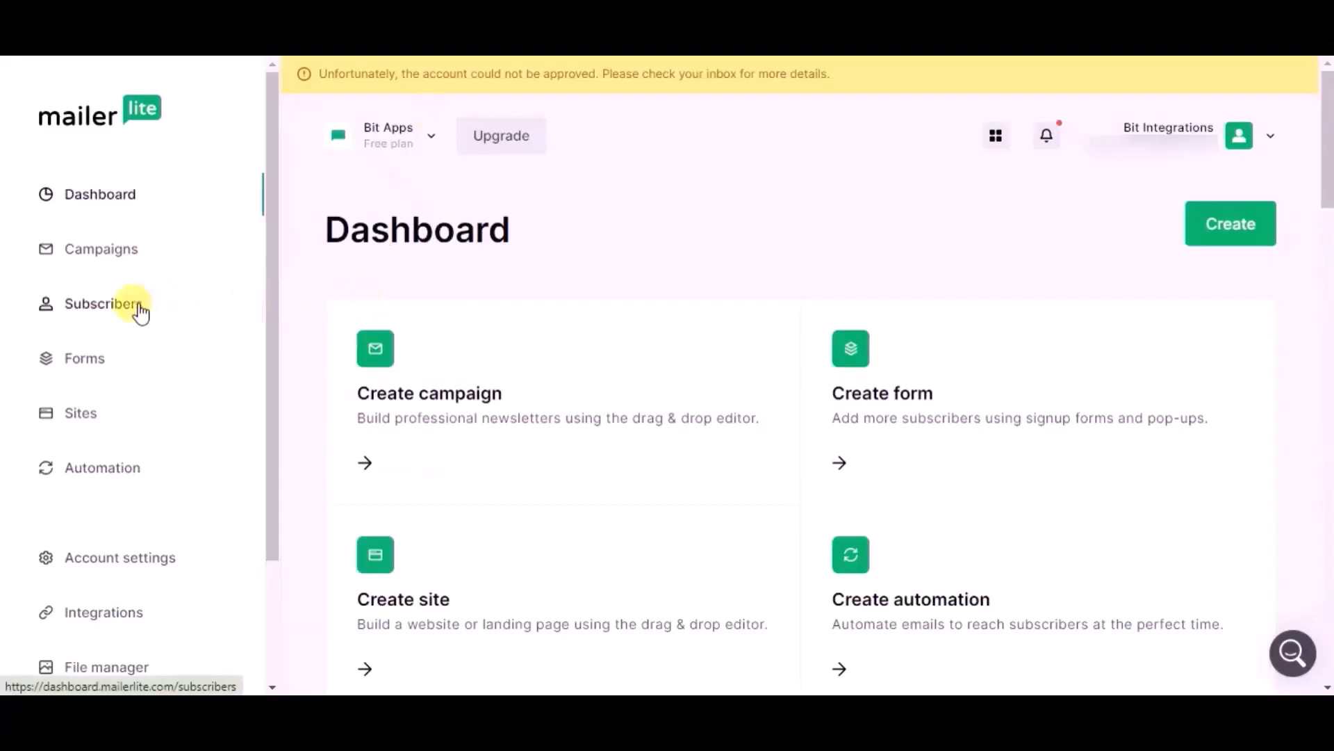
In MailerLite, open the subscribers list and examine the profile of the subscriber with the support e-mail address
click(139, 304)
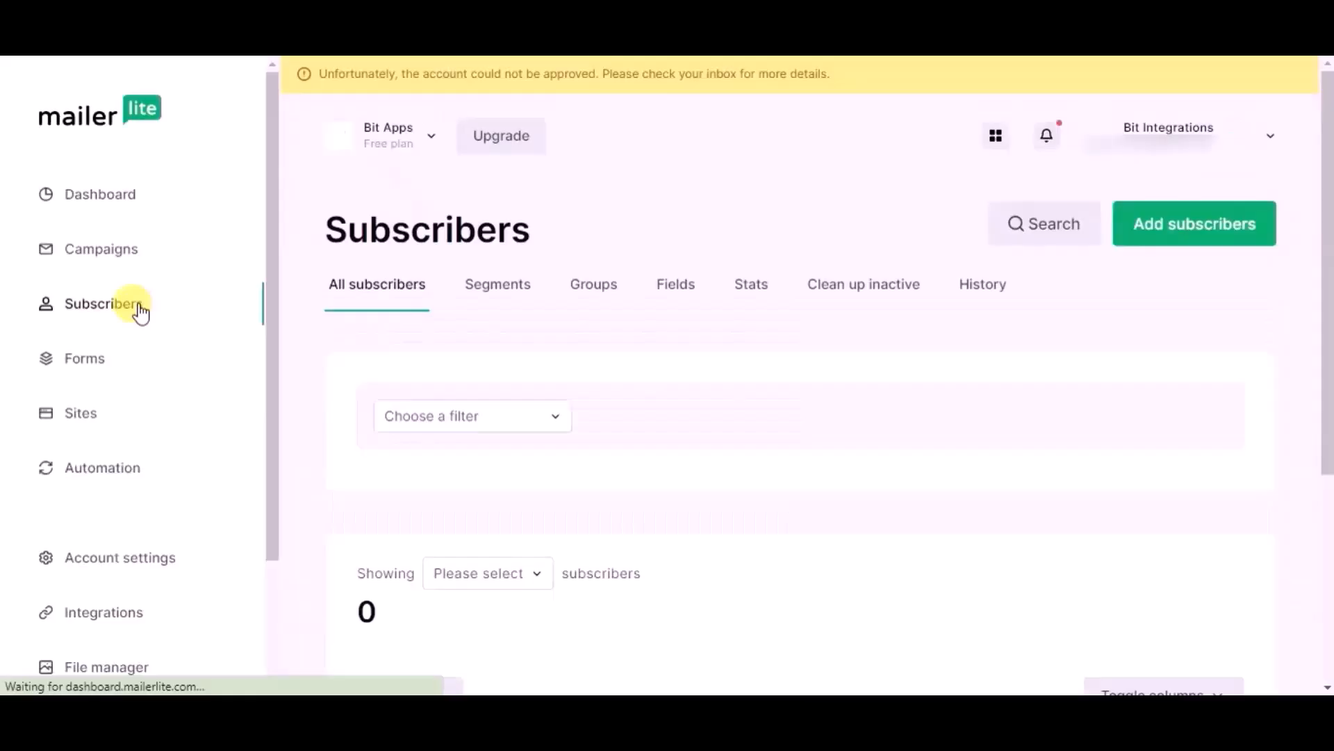
scroll(362, 358, down, 4)
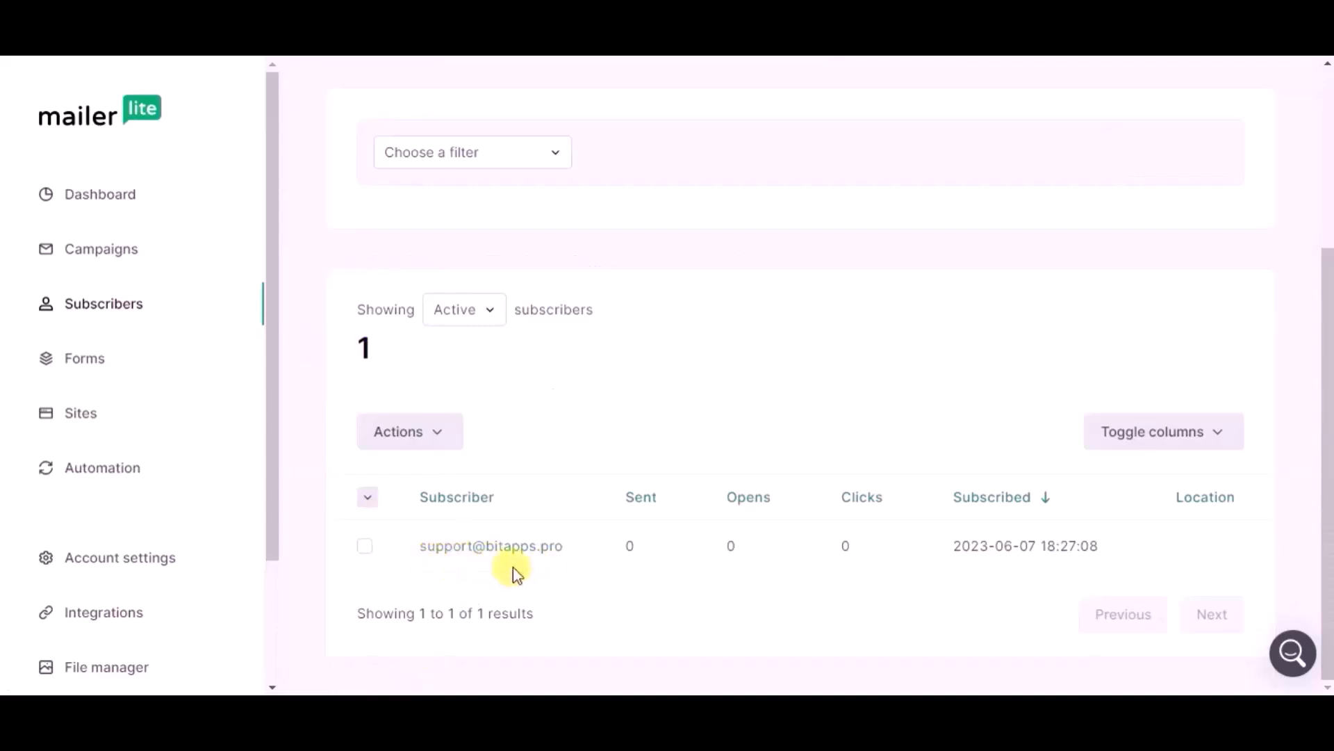
click(376, 545)
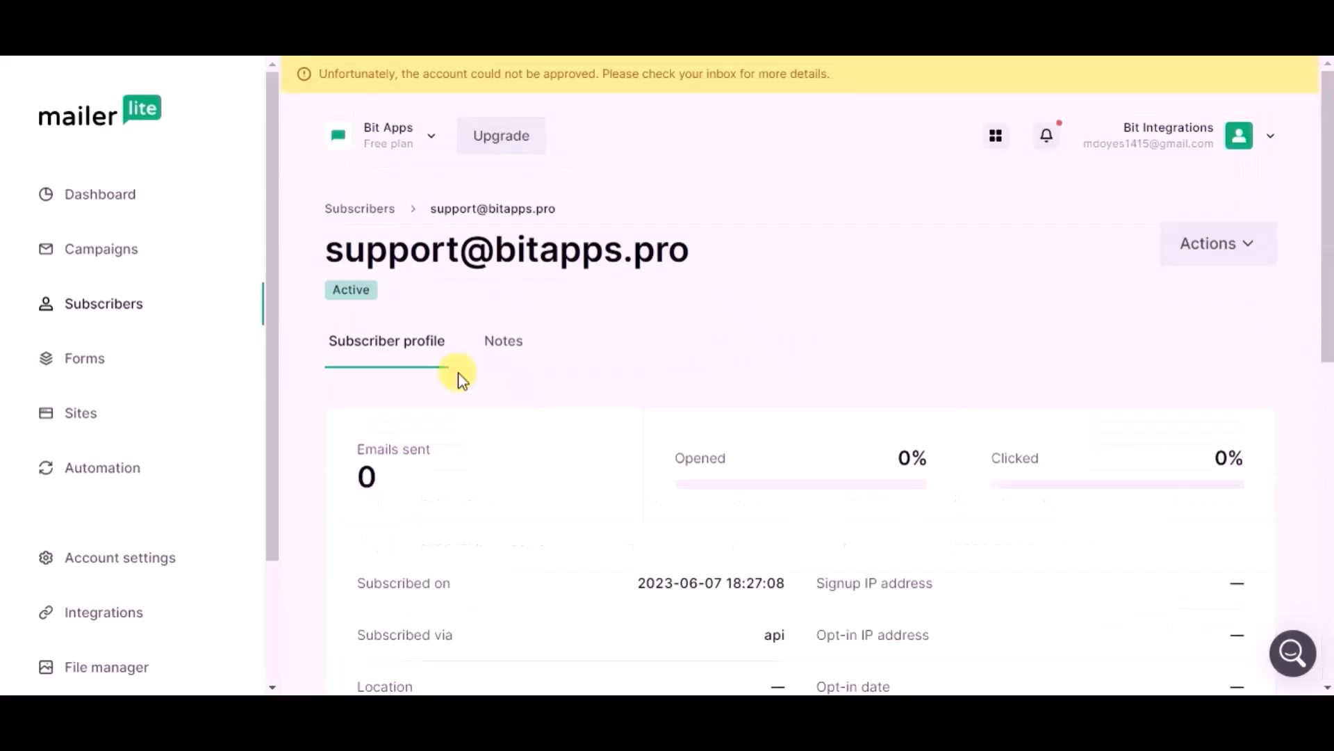
scroll(459, 379, down, 3)
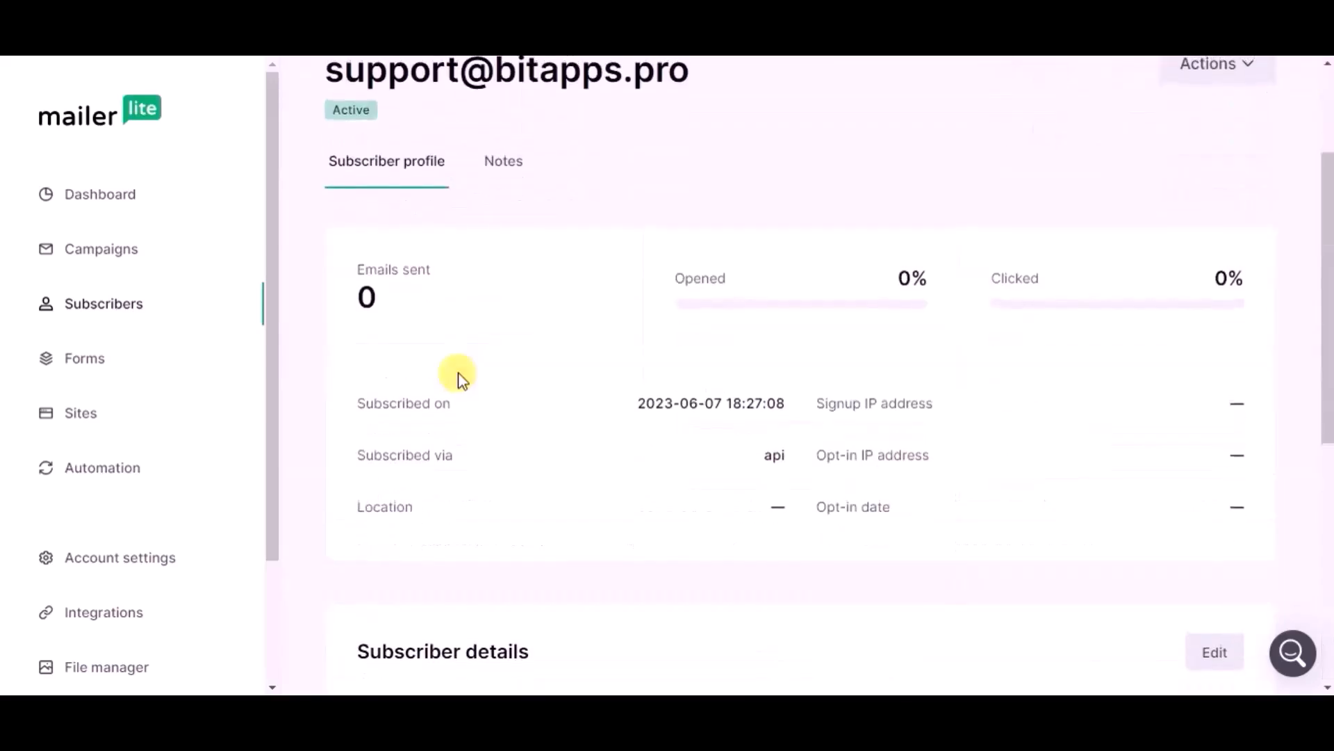